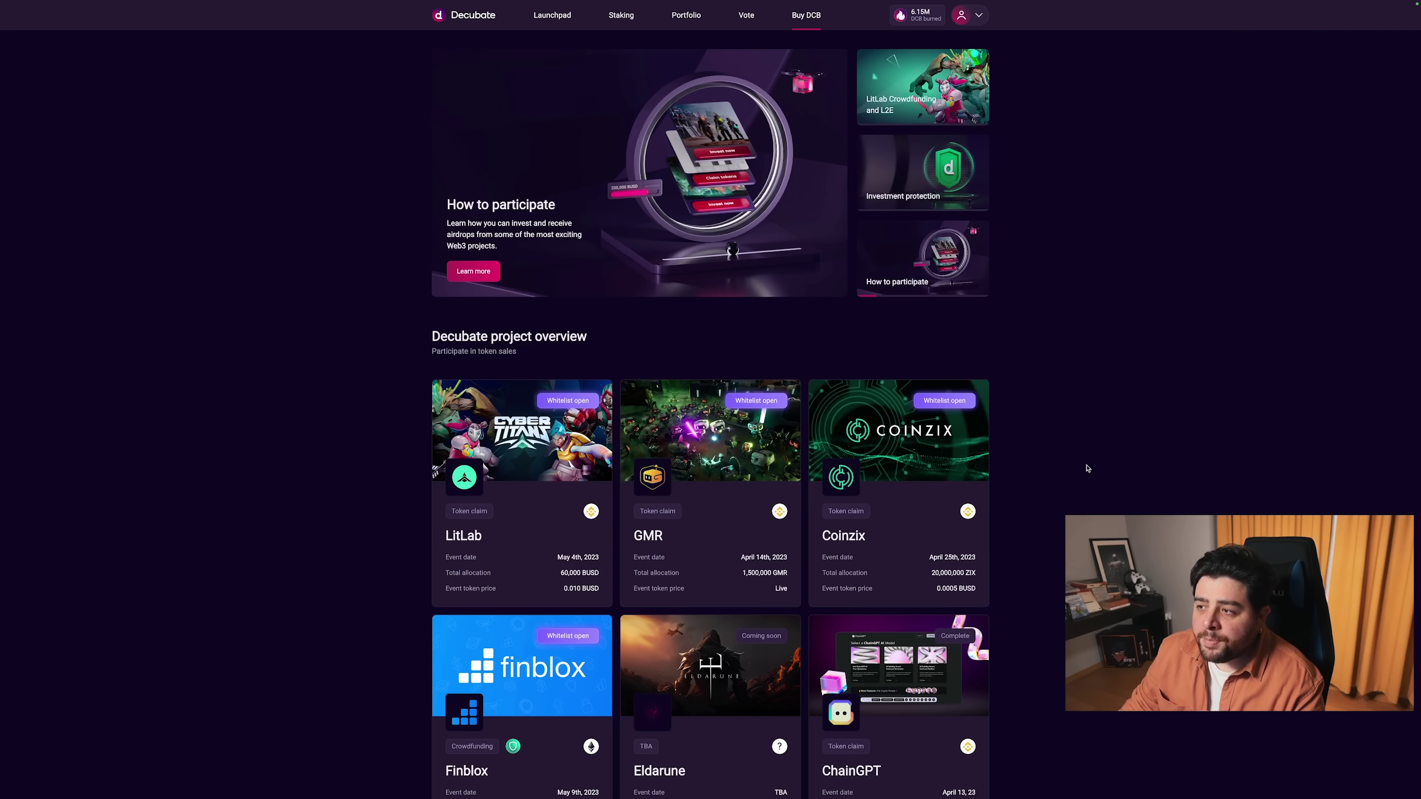
Look through the token sale projects in the Decubate project overview.
scroll(1086, 469, down, 5)
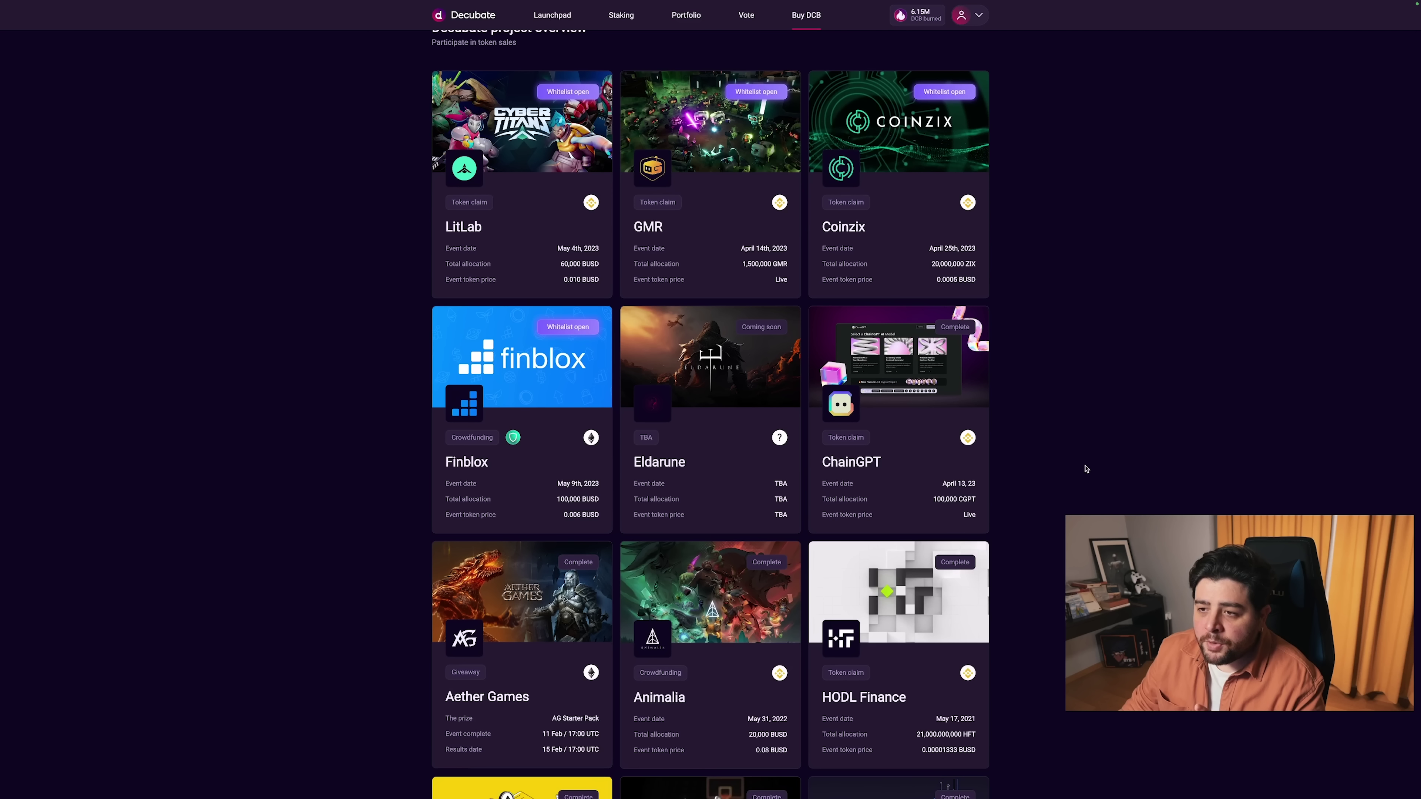
scroll(1086, 470, down, 1)
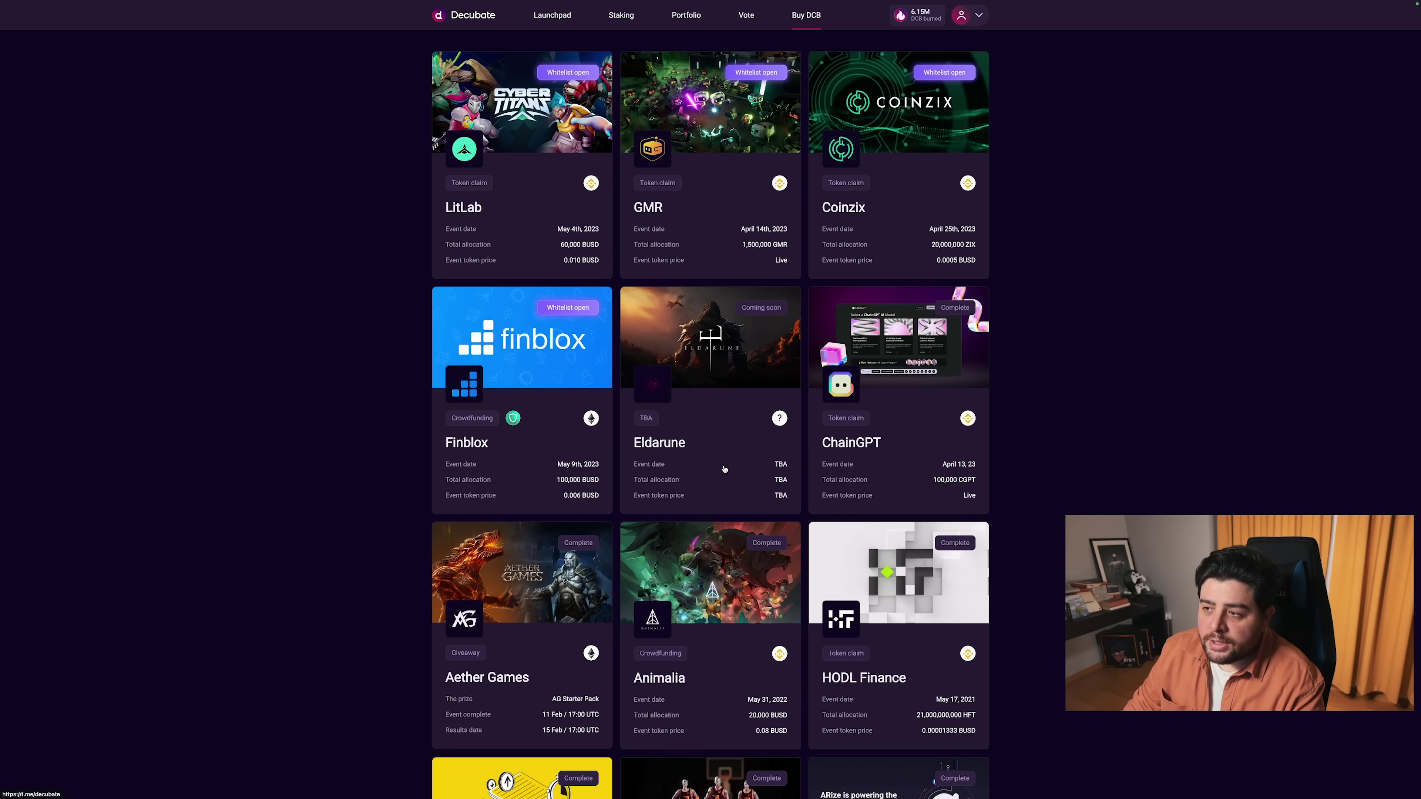
scroll(1082, 465, up, 5)
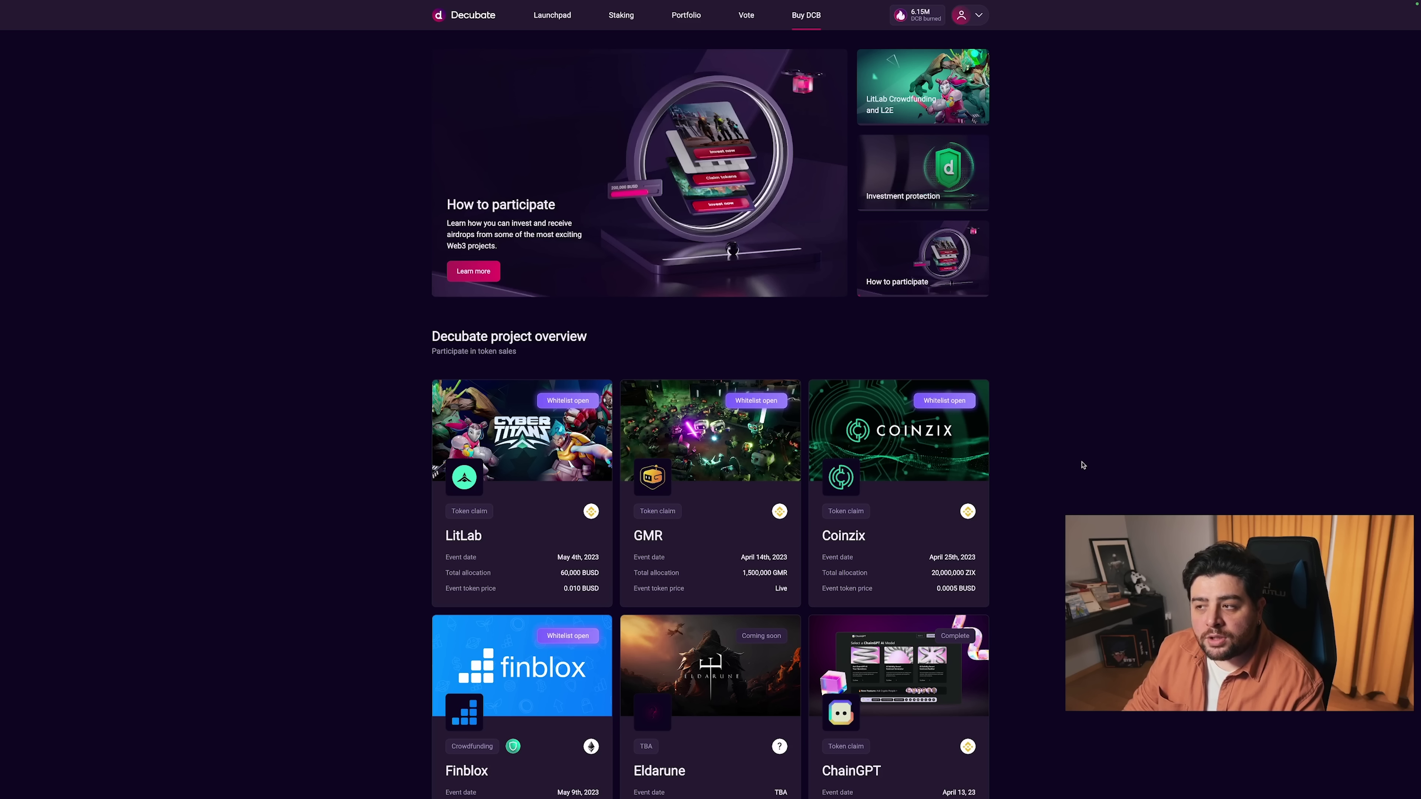
Open the account creation form and enter the email address and a new account password.
click(974, 15)
click(911, 92)
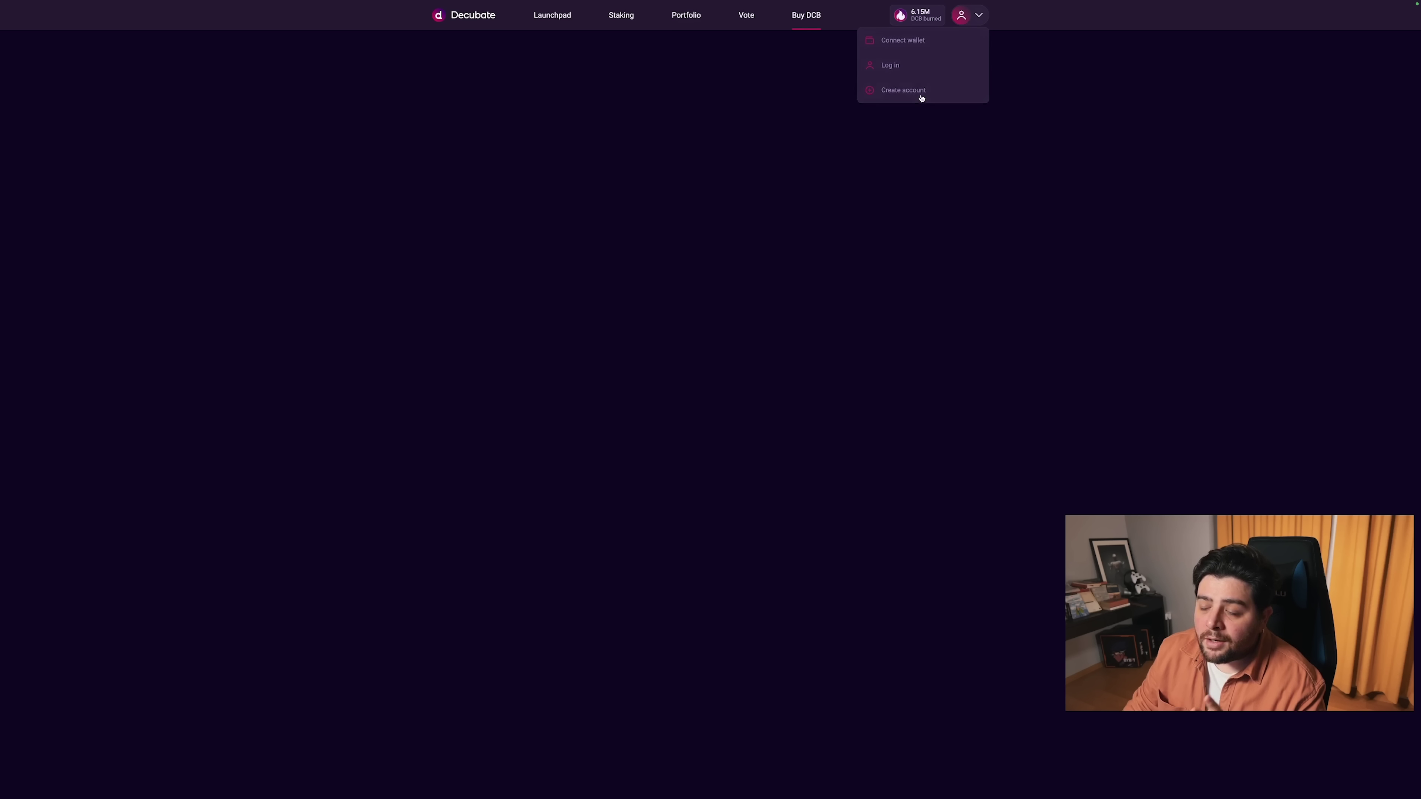
click(732, 164)
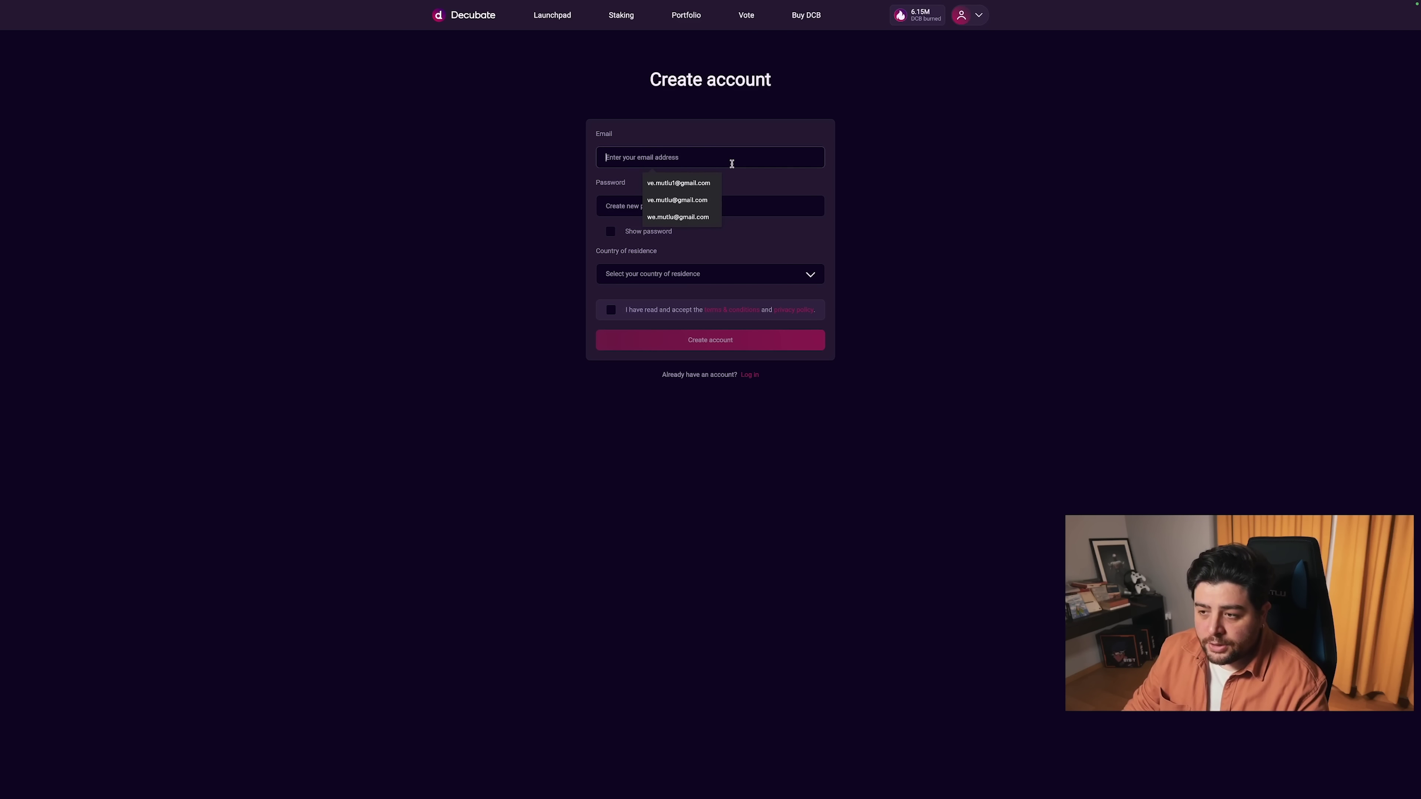
click(678, 183)
click(676, 211)
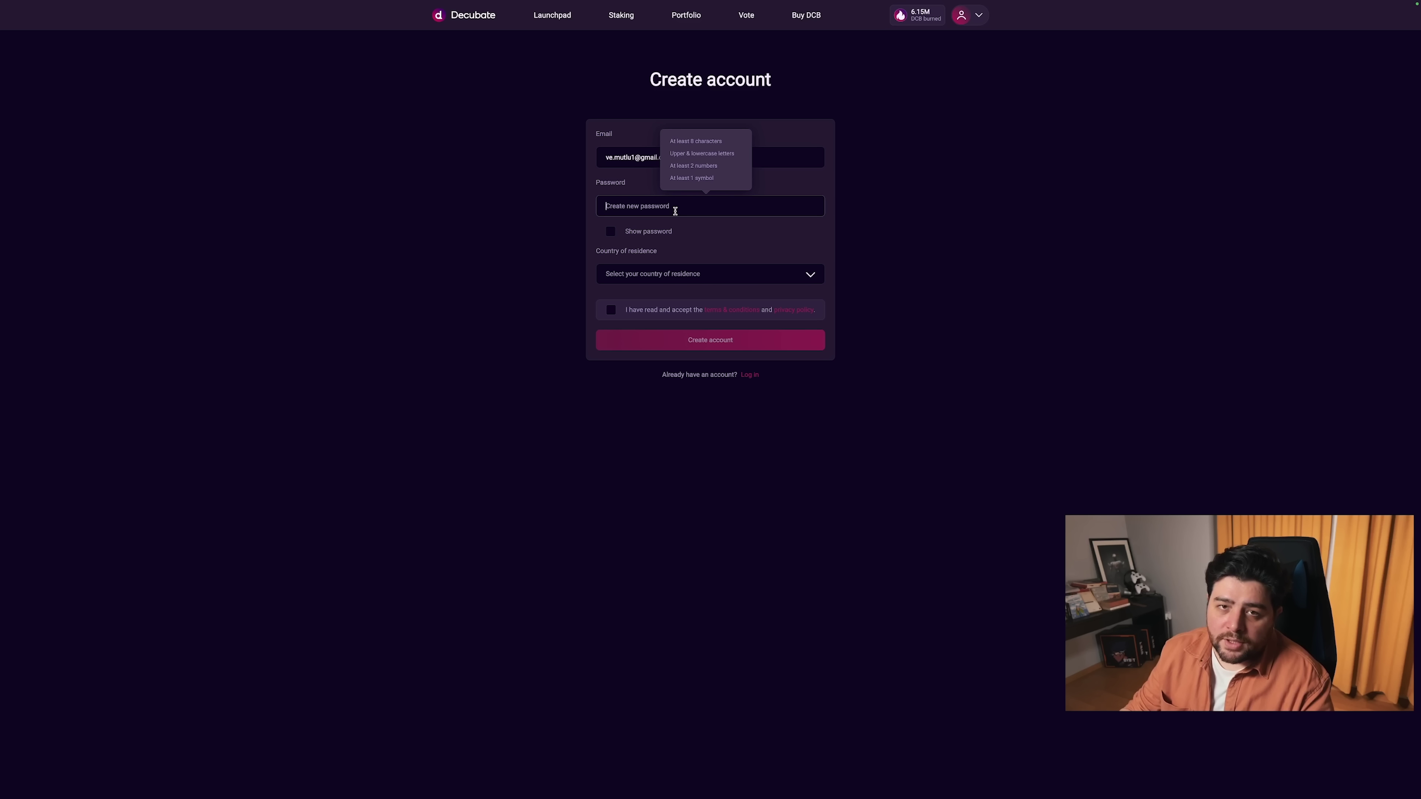
key(ctrl+v)
Set the country of residence to Turkey, accept the terms and create the account, skipping the 2FA setup.
click(671, 273)
scroll(672, 319, down, 5)
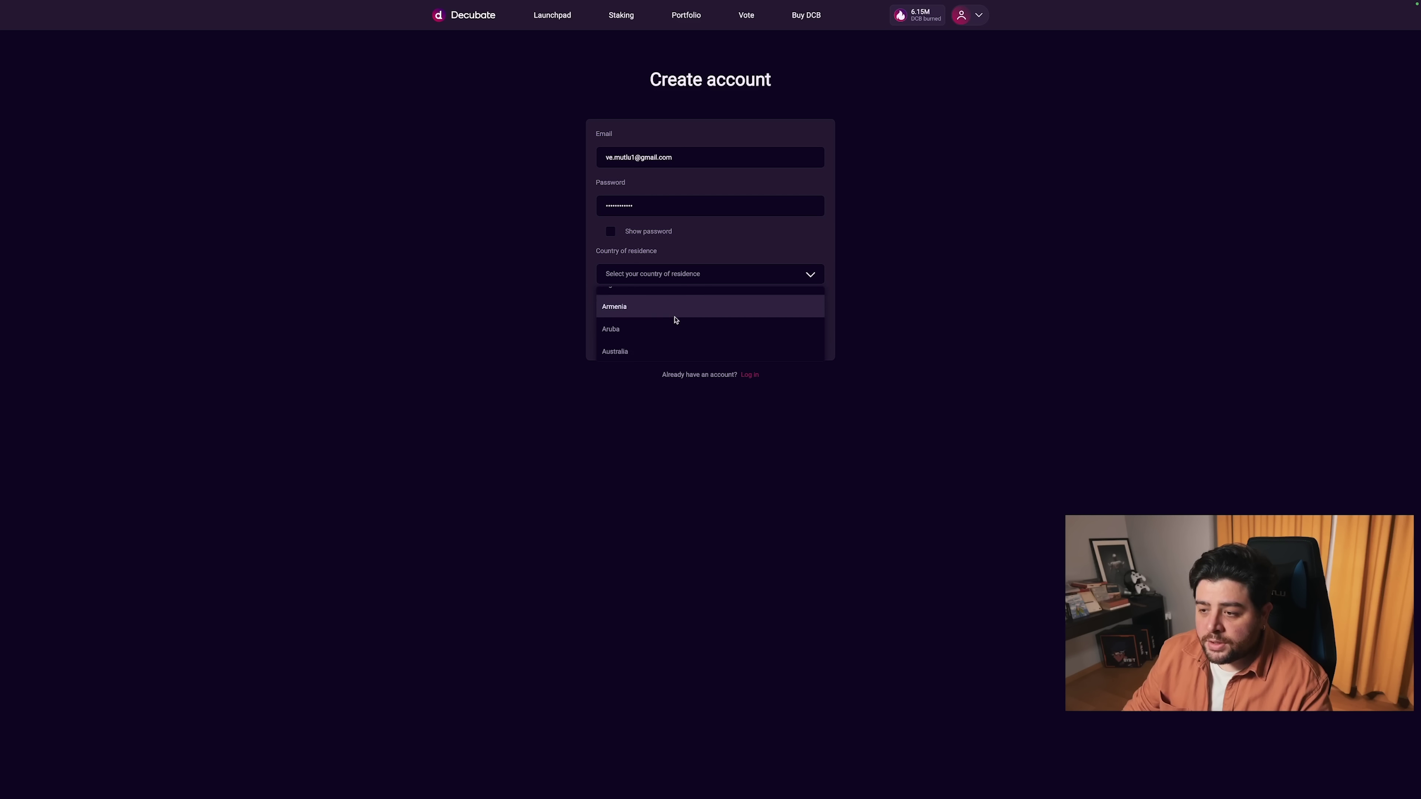
scroll(678, 324, down, 15)
click(666, 328)
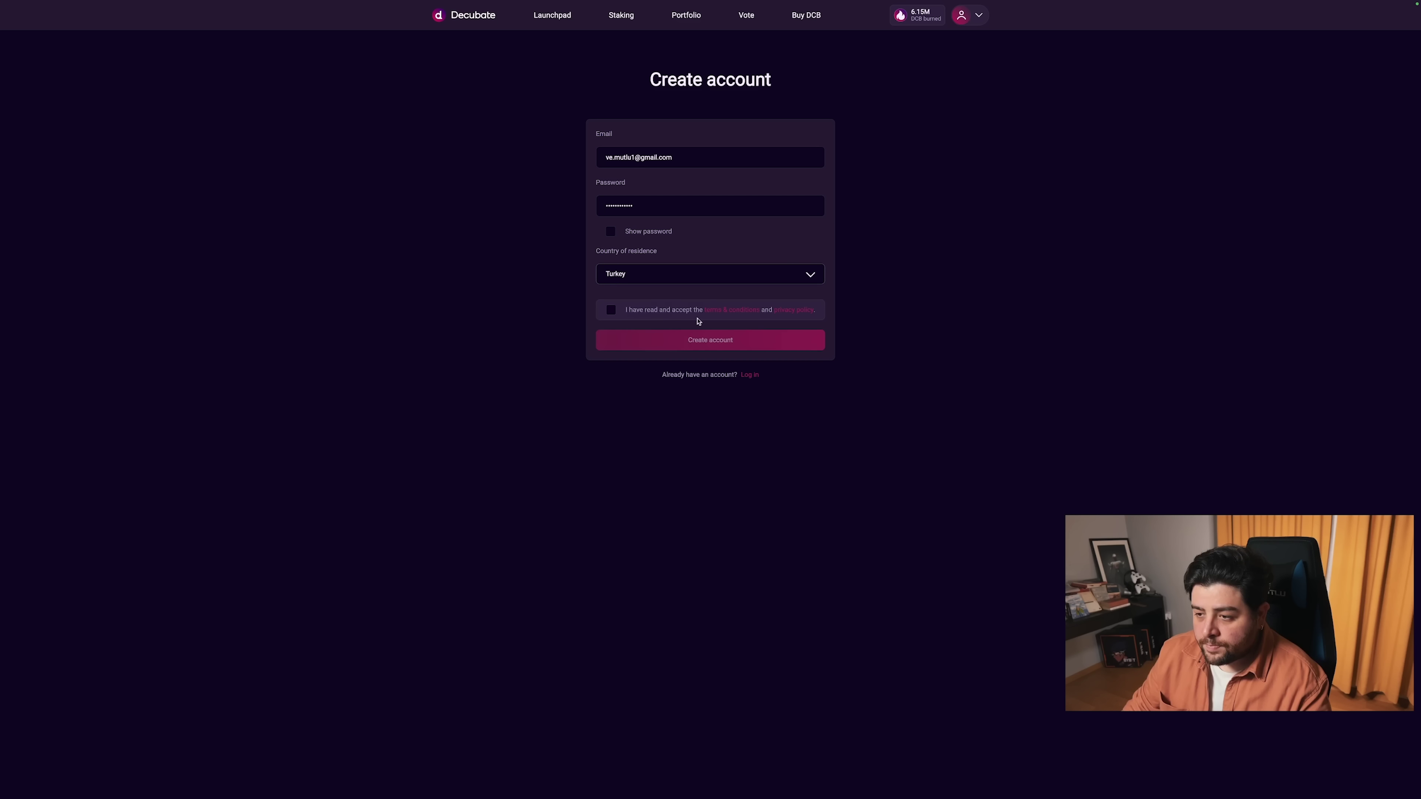
click(609, 311)
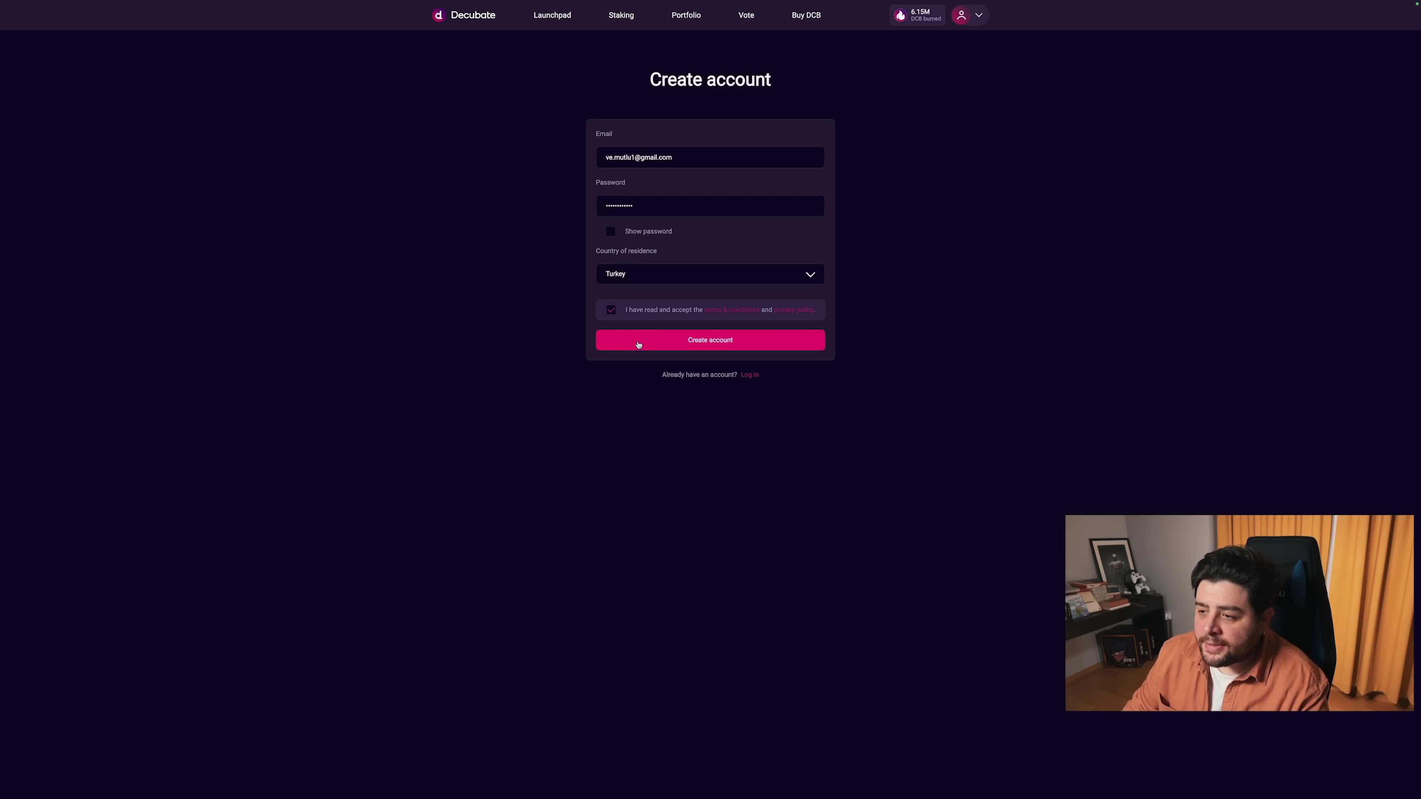
click(660, 345)
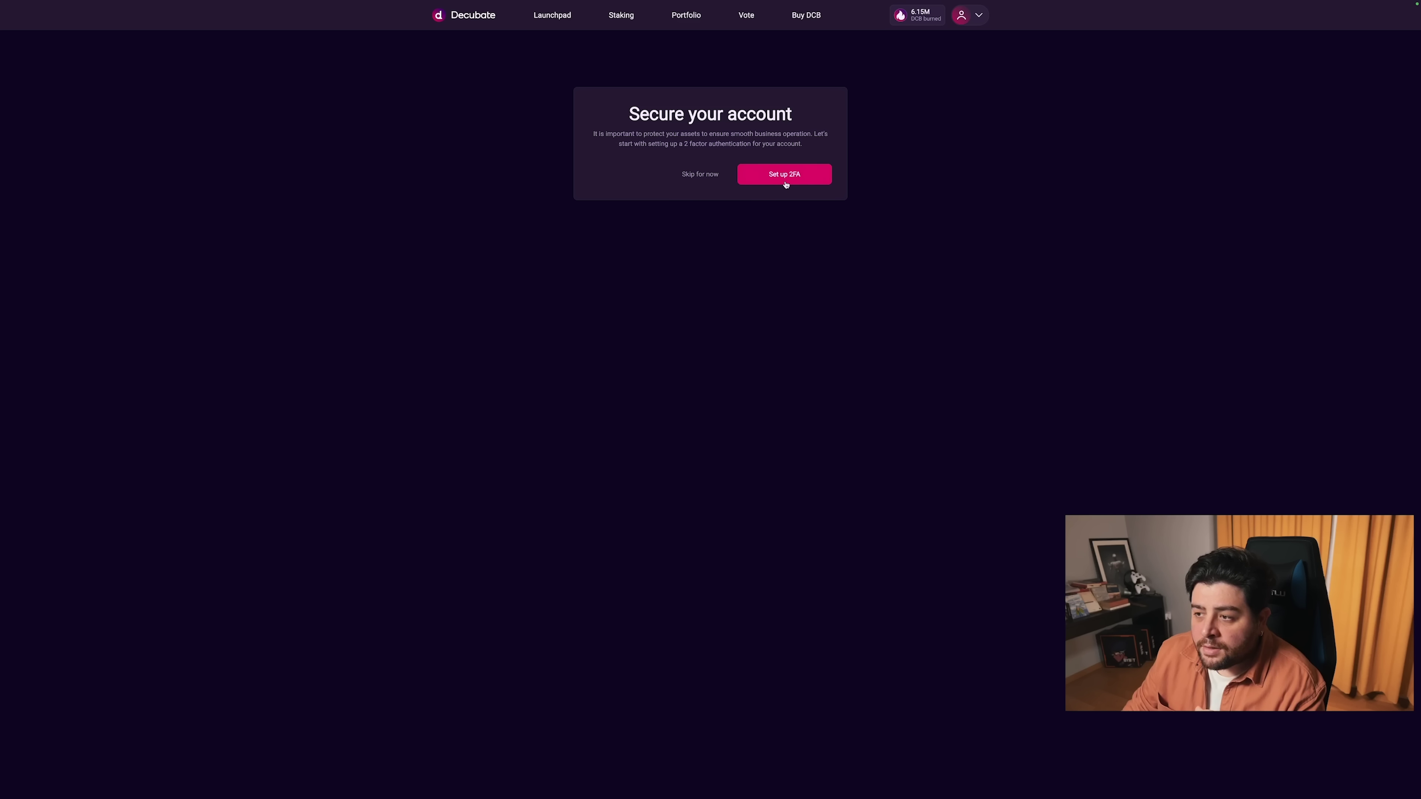
click(704, 176)
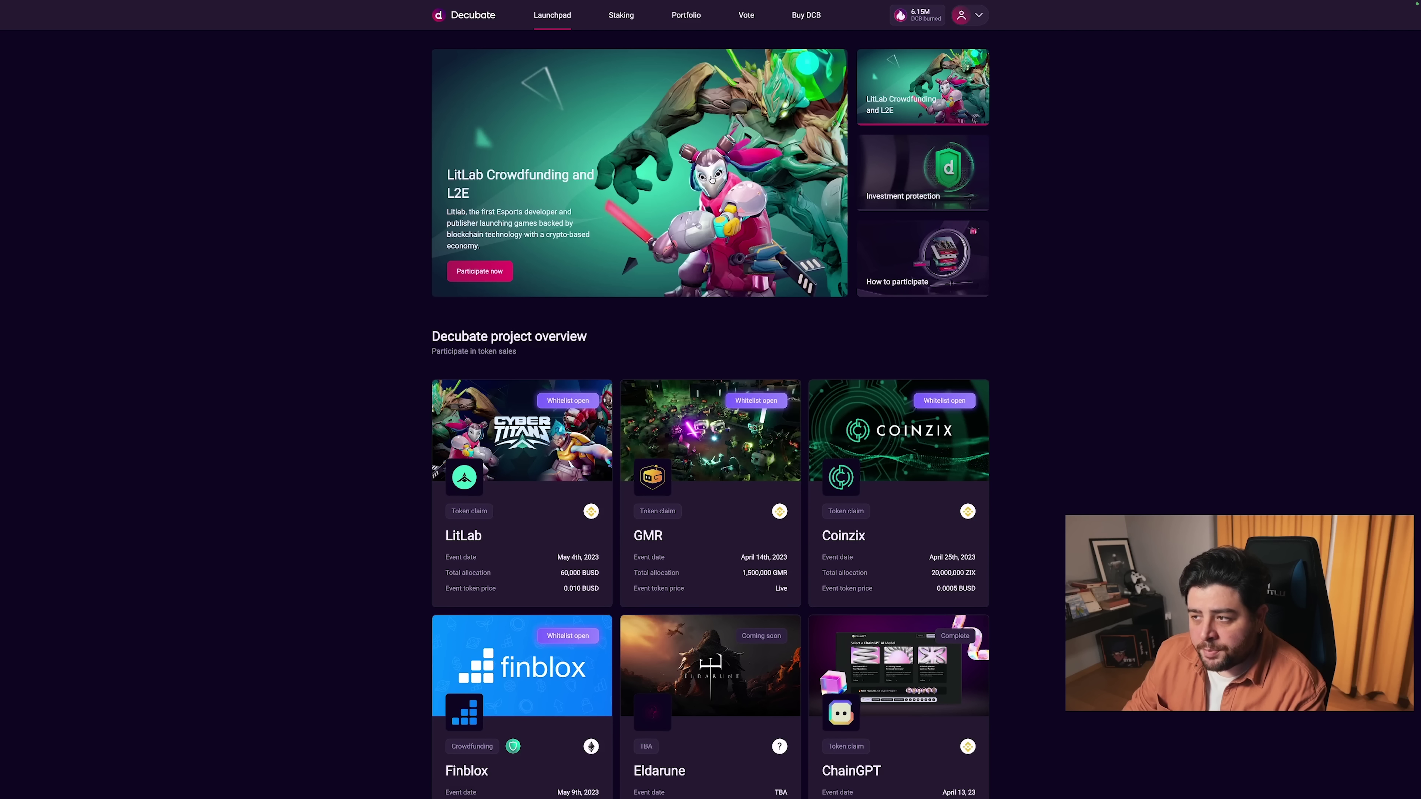
Connect the MetaMask wallet to Decubate, granting the site access to the selected wallet account.
click(971, 15)
click(902, 40)
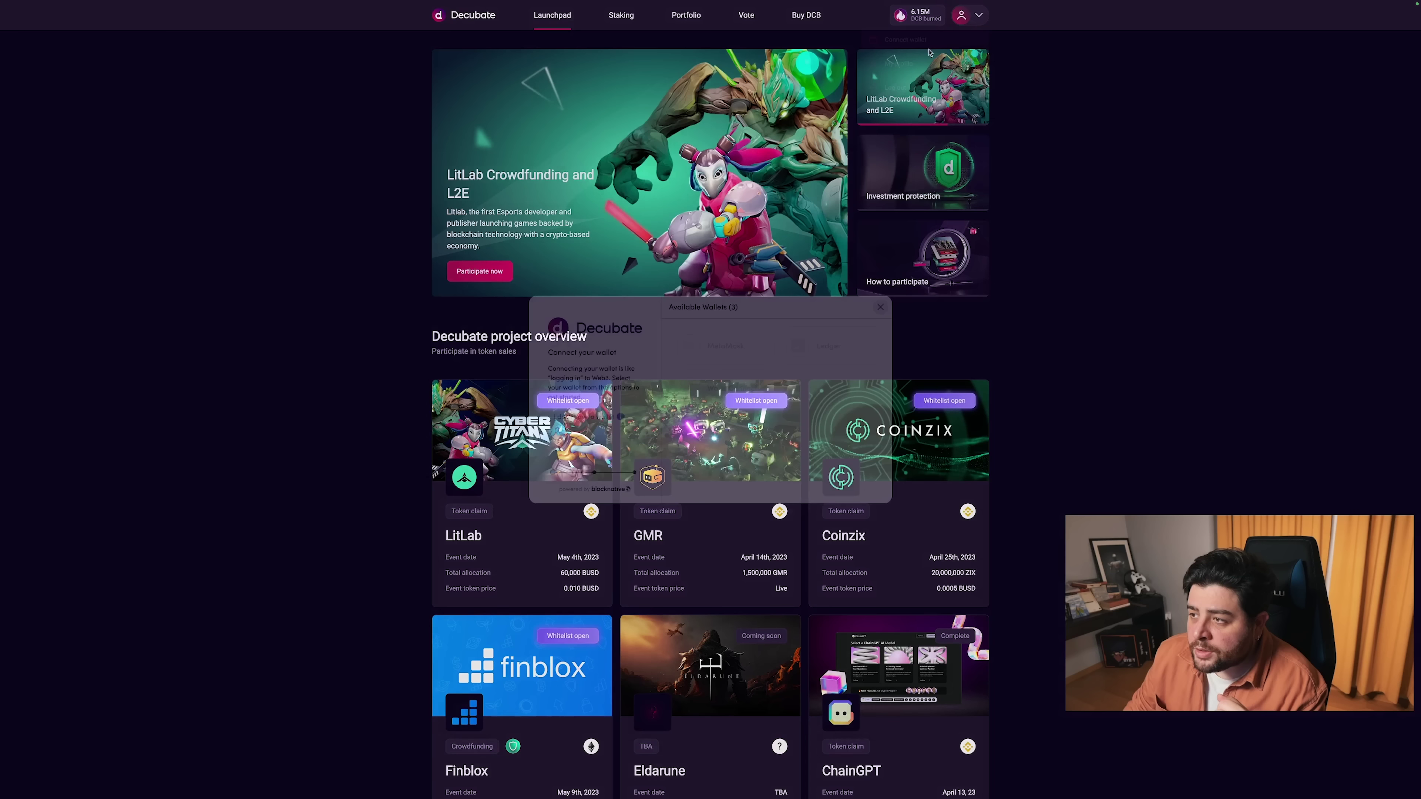
click(707, 347)
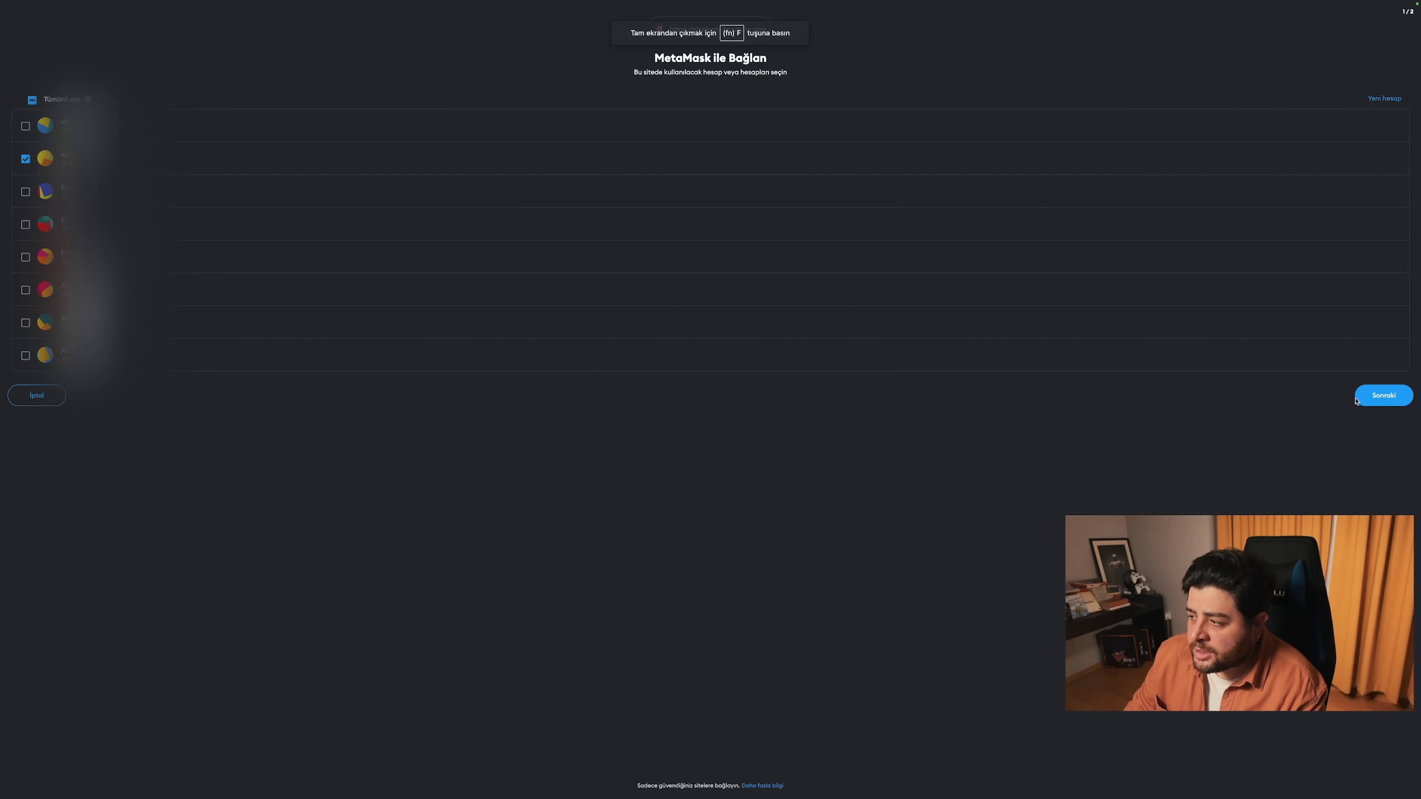
click(1384, 397)
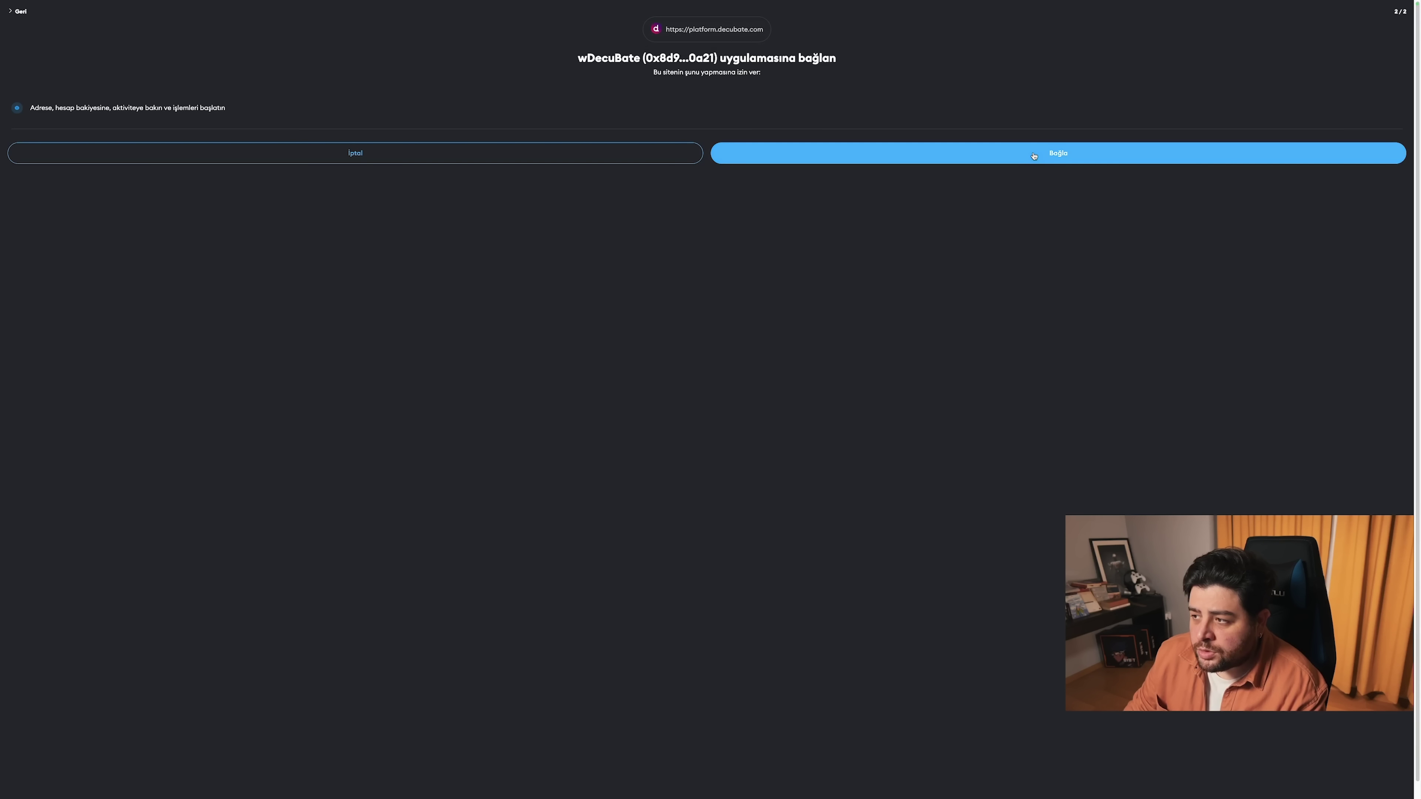
click(1096, 153)
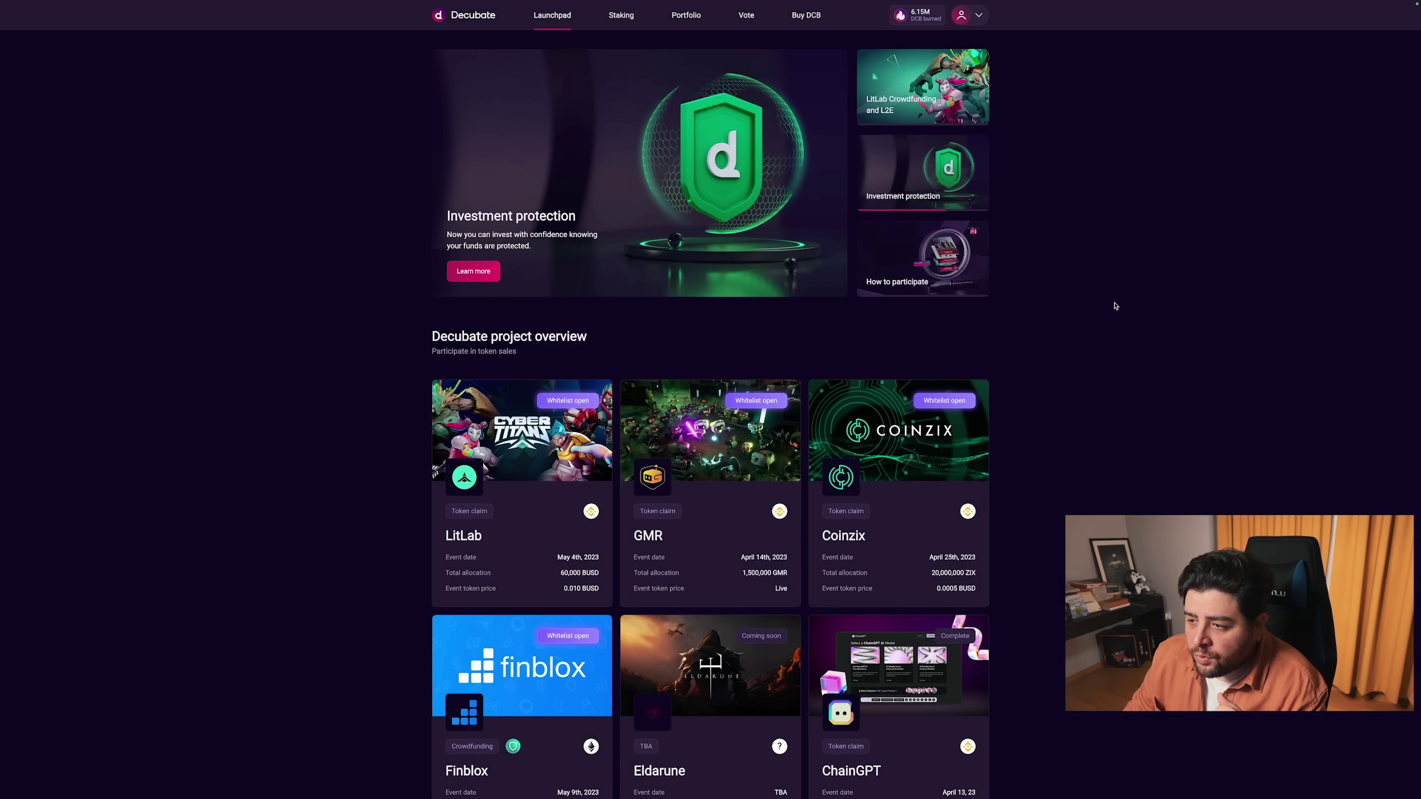
Open the profile page and submit the connected wallet for verification as the account's preferred wallet.
click(971, 15)
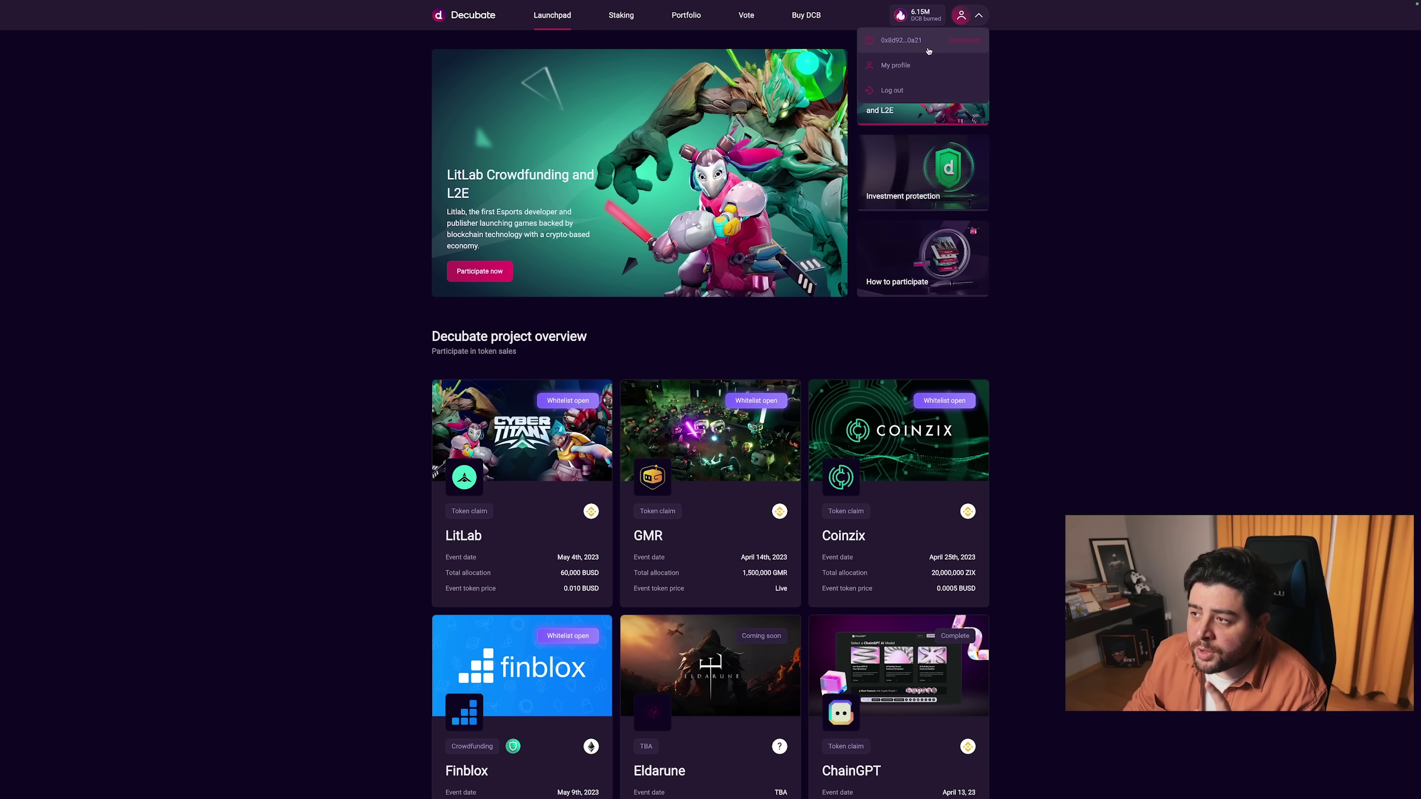
click(925, 68)
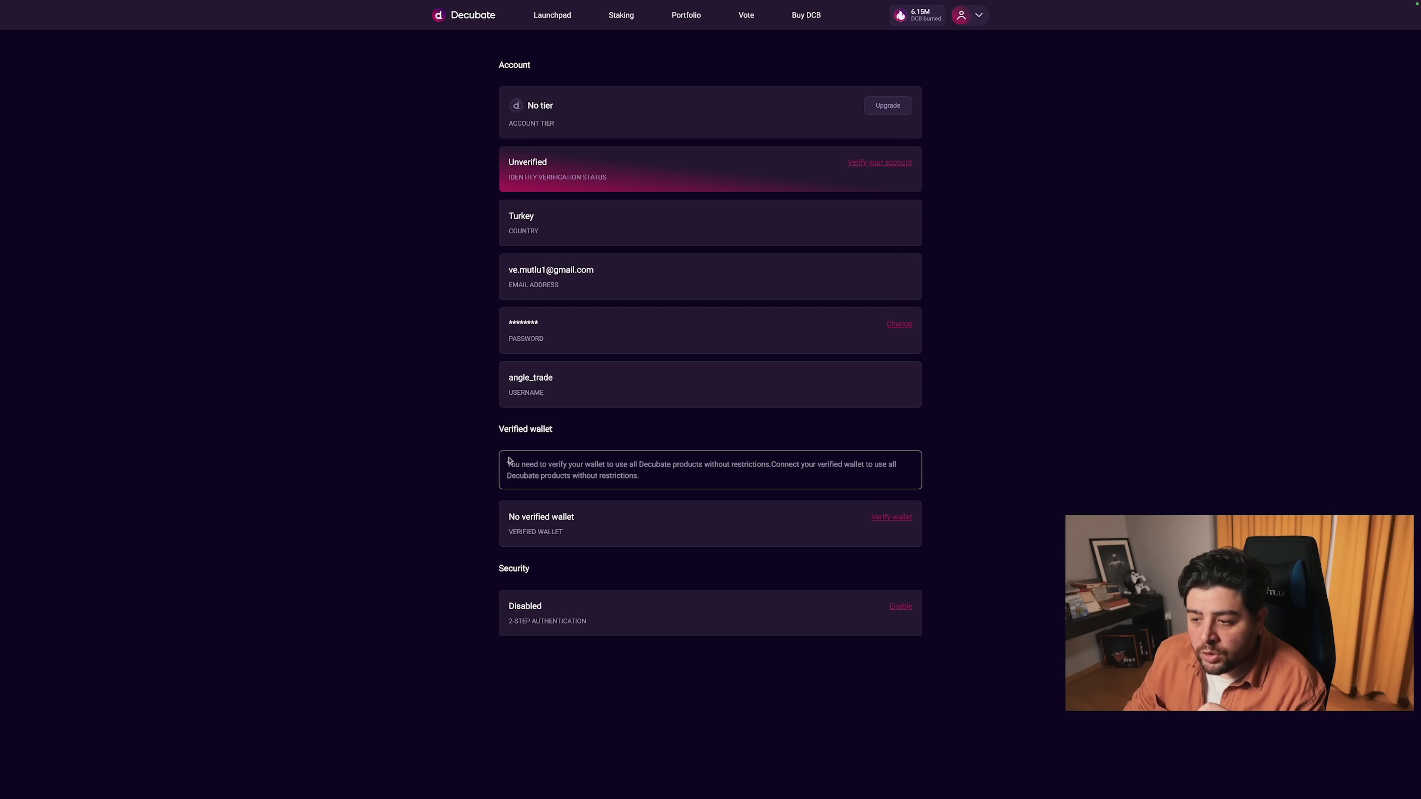
drag(507, 521, 609, 521)
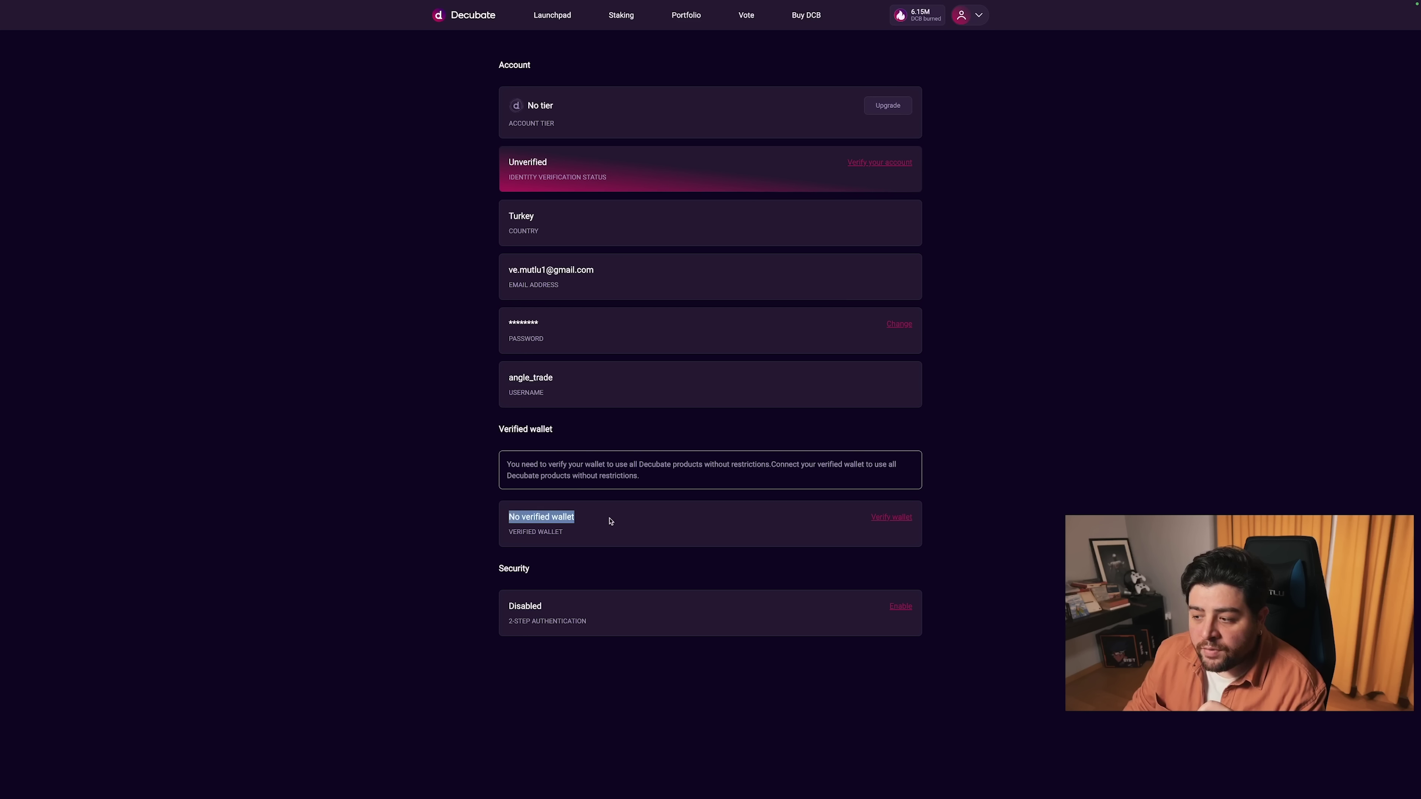
click(766, 550)
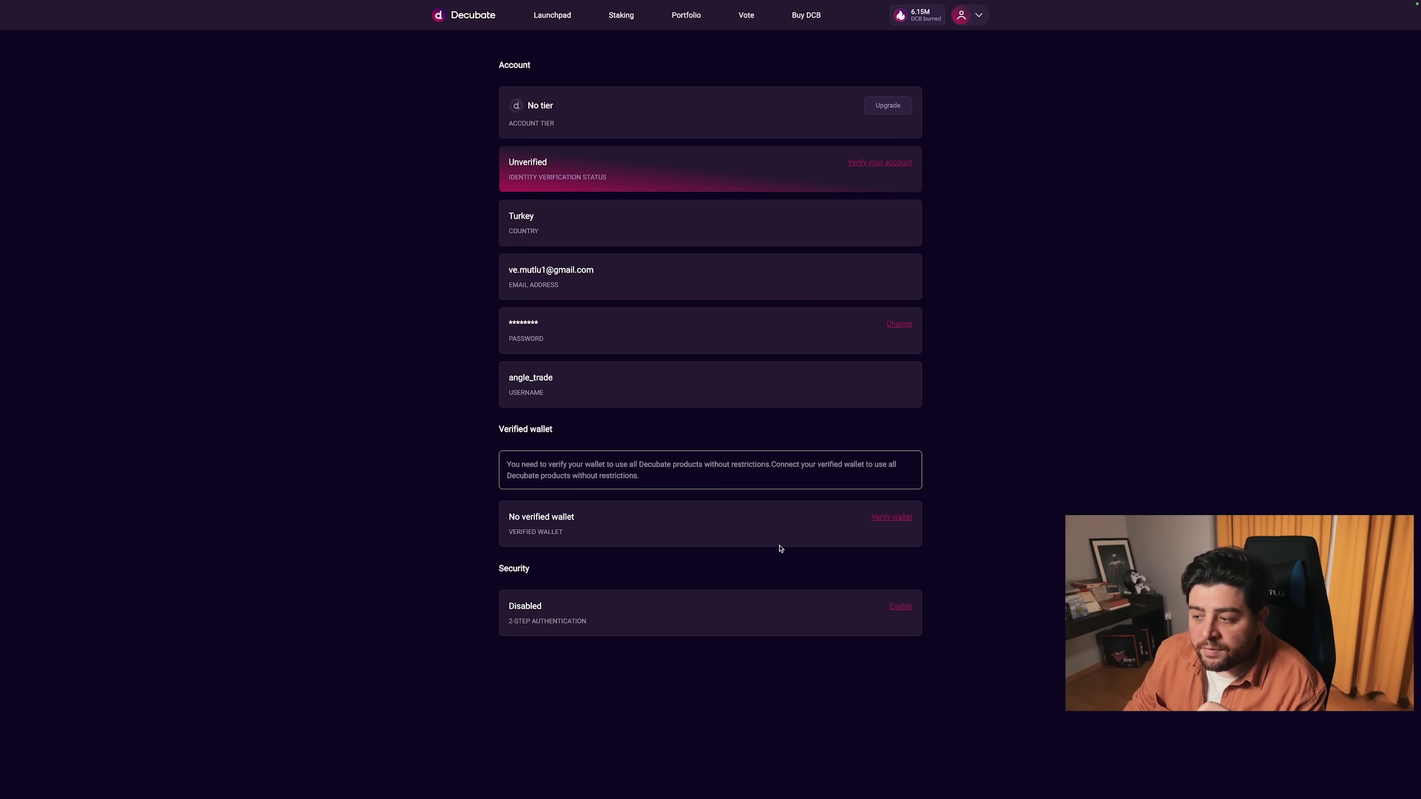
click(896, 520)
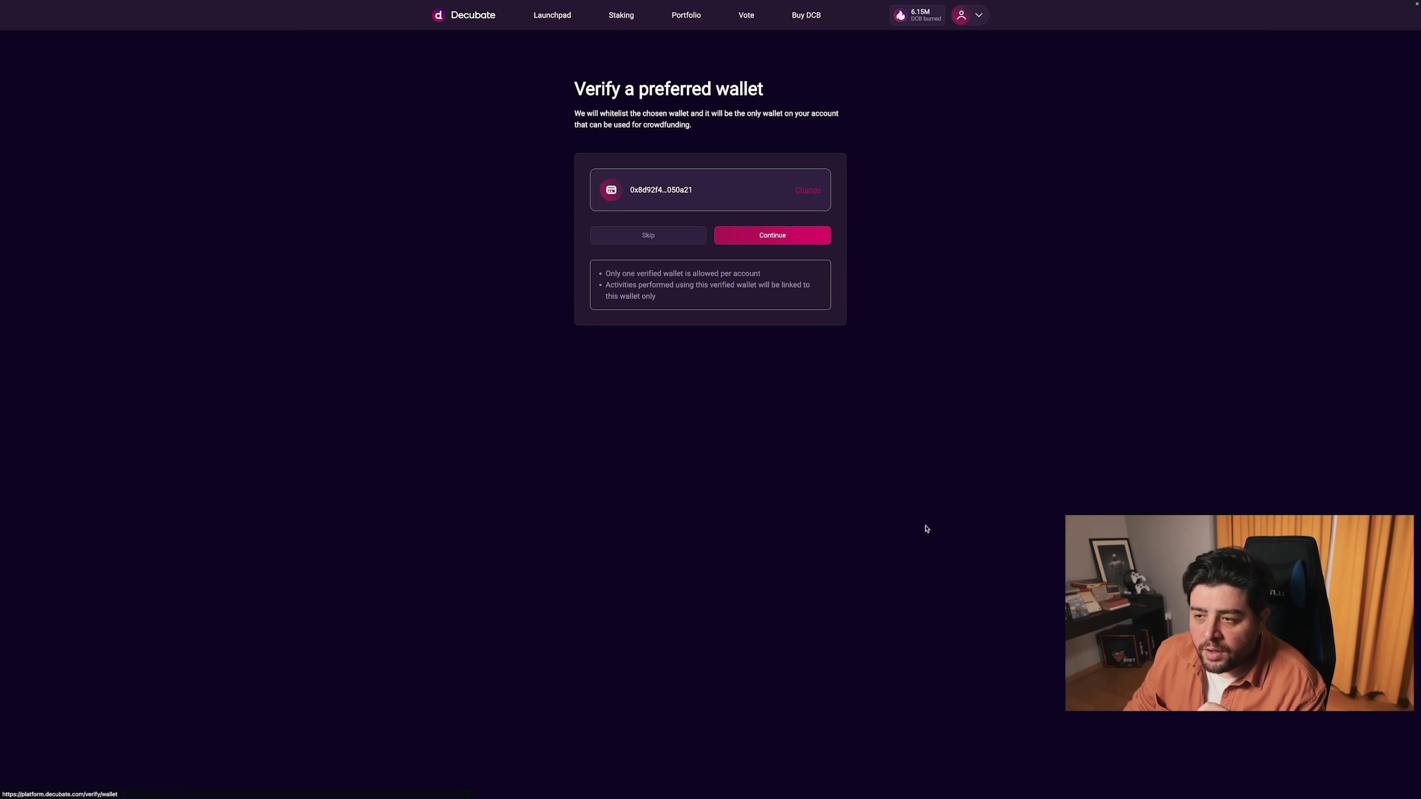
click(762, 240)
click(764, 456)
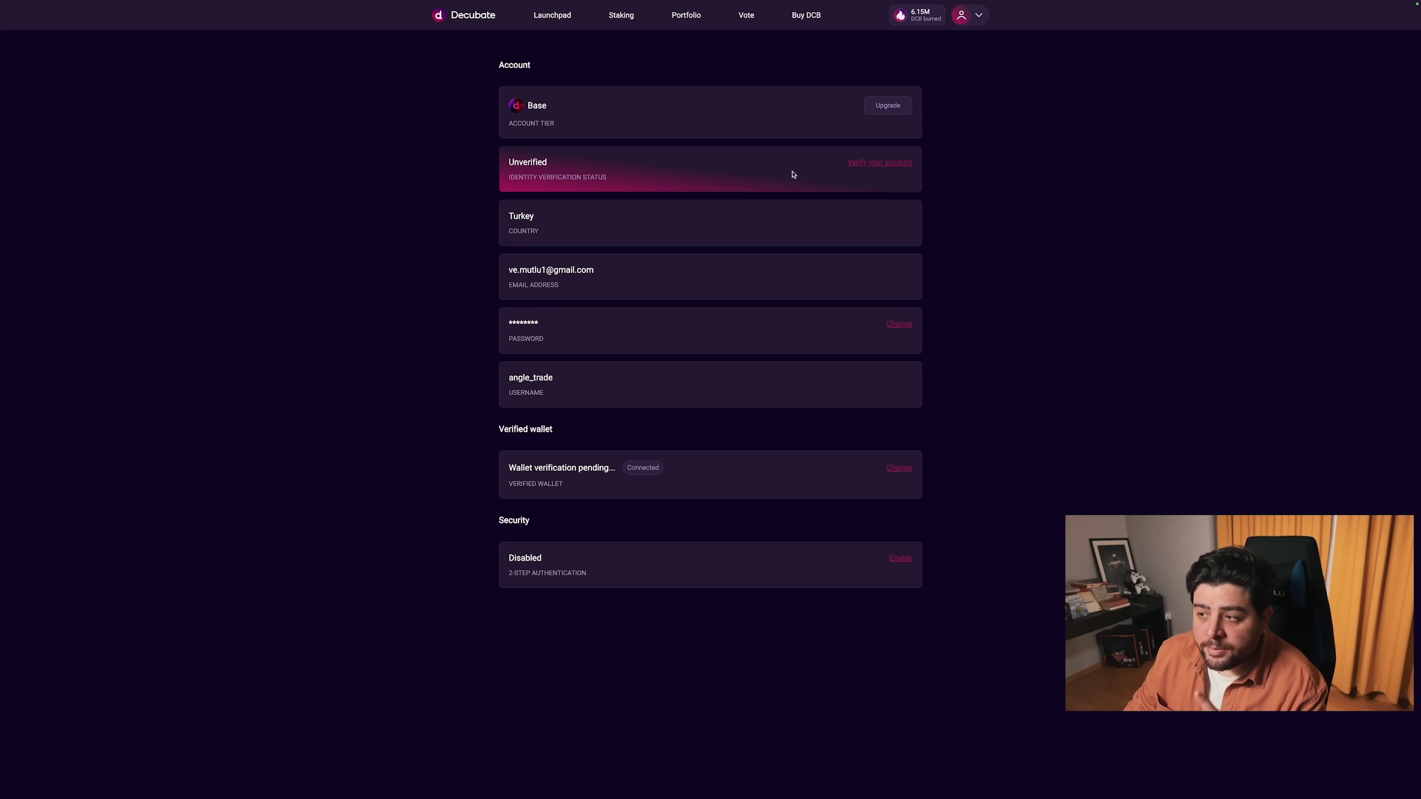
Start the identity verification and submit the first name, surname and date of birth.
click(875, 166)
click(696, 222)
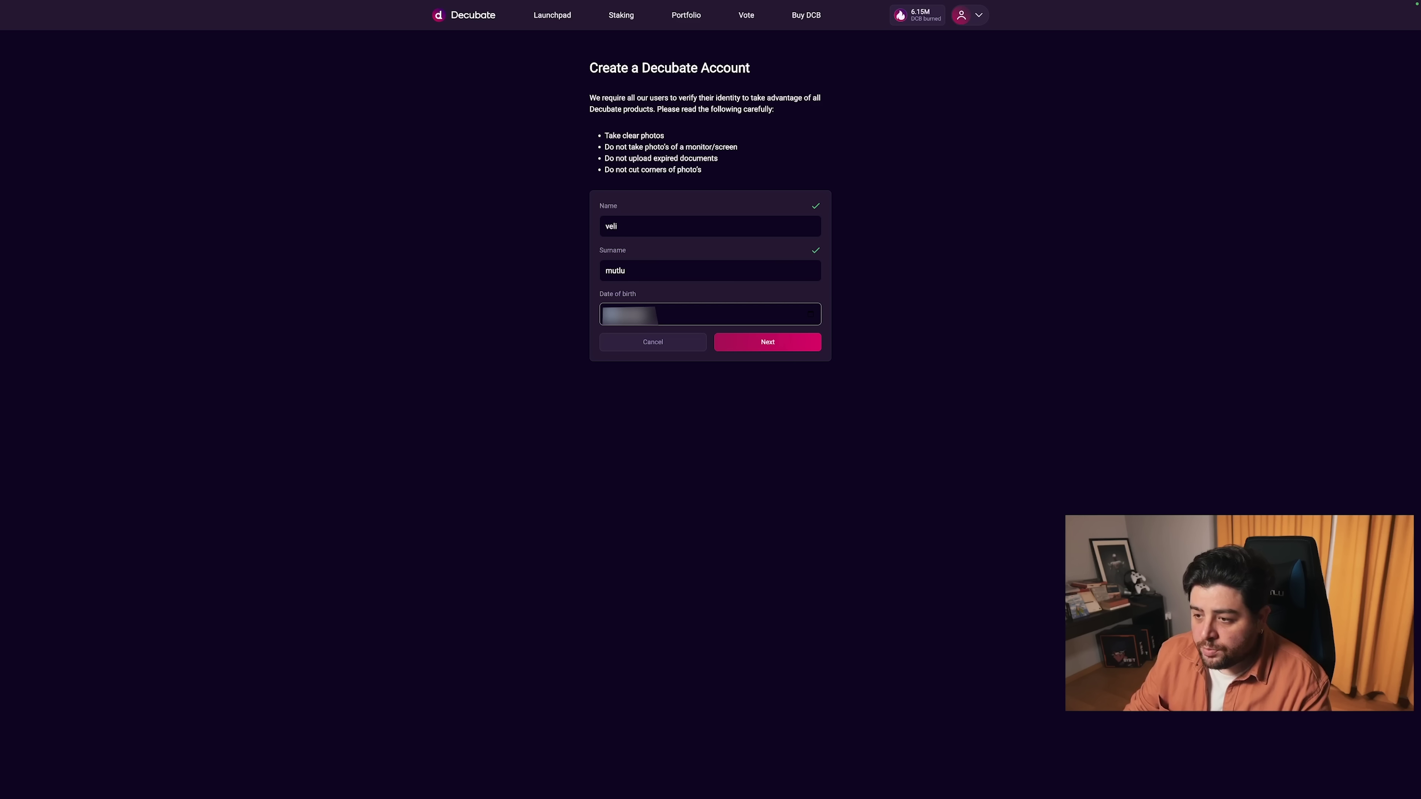
click(814, 344)
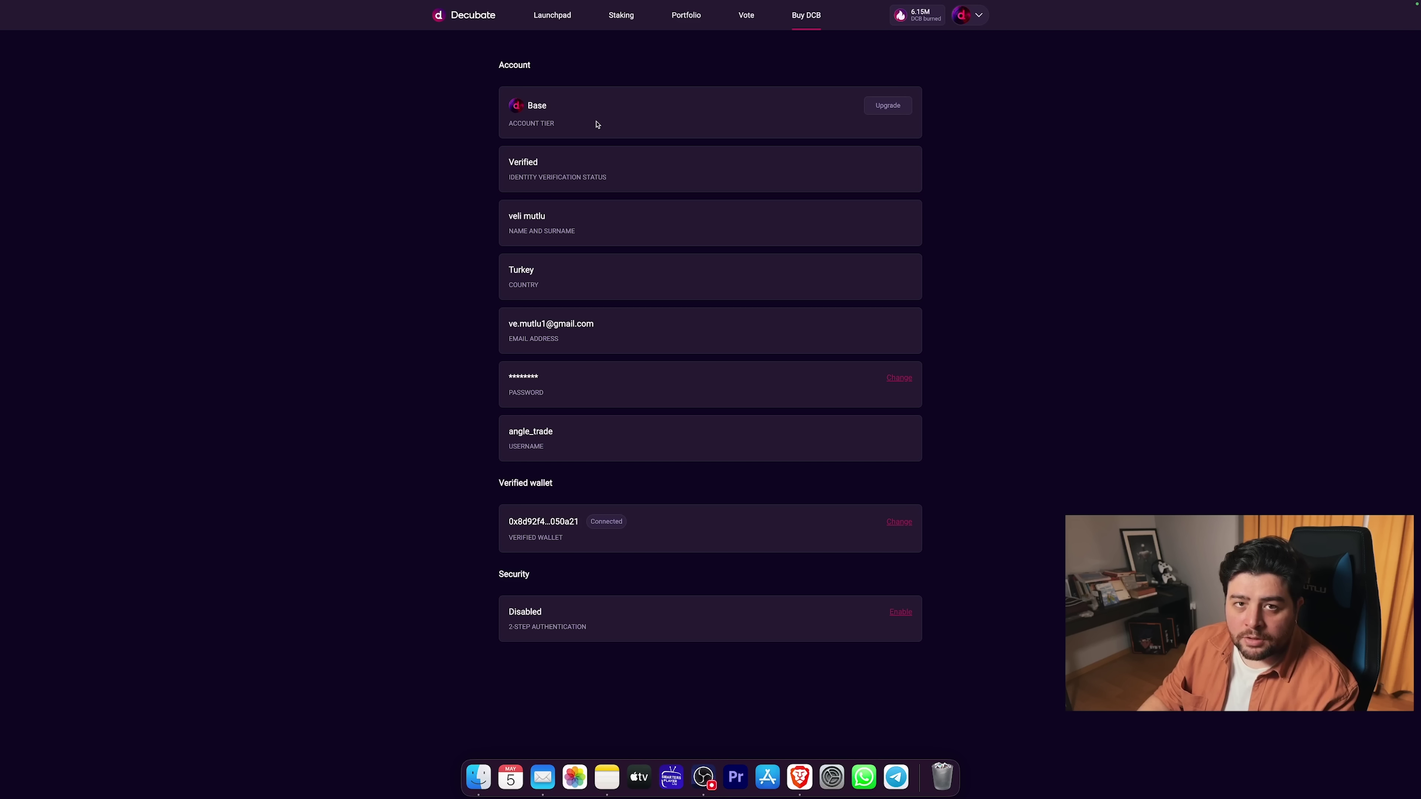
Review the available investor tier upgrades for the account and their DCB staking requirements.
click(887, 105)
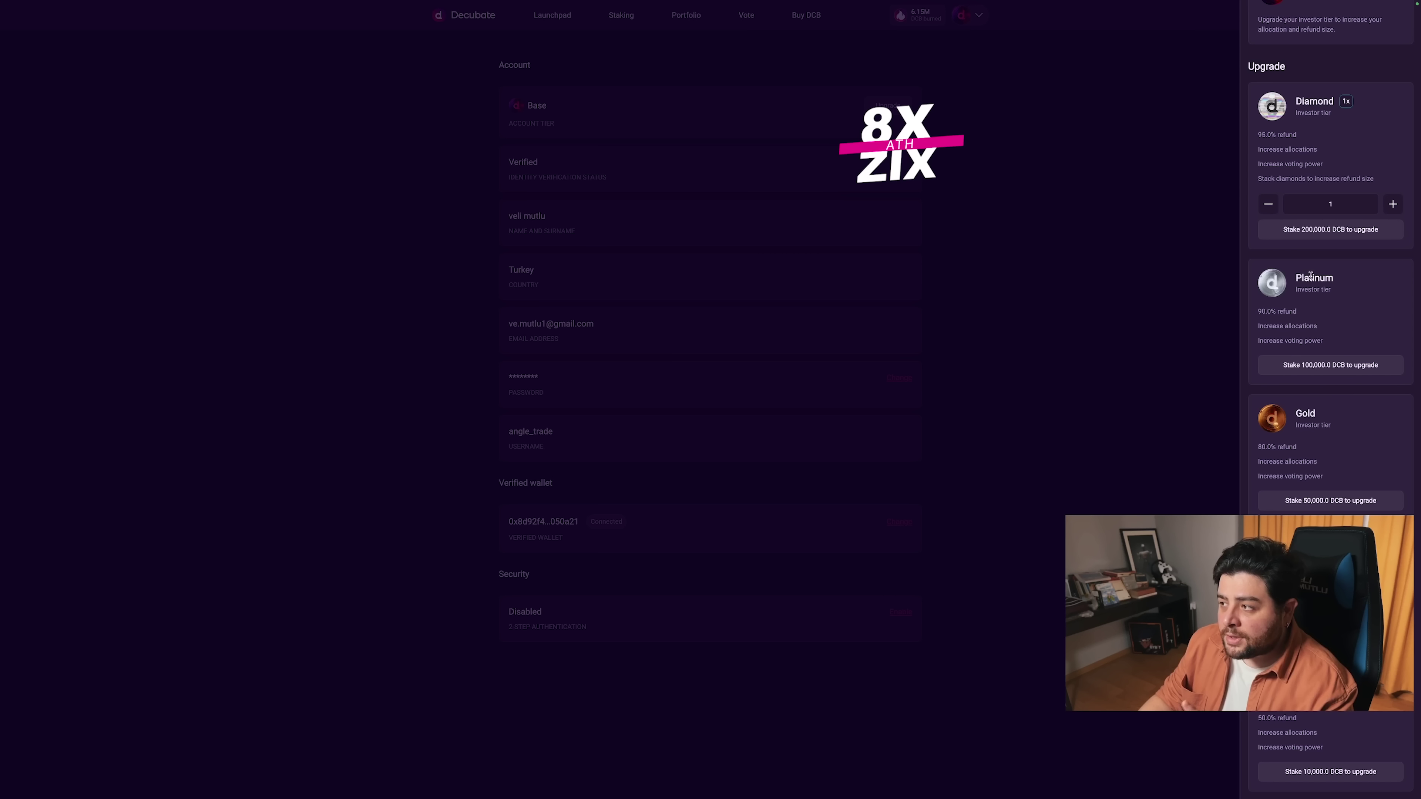
click(1041, 368)
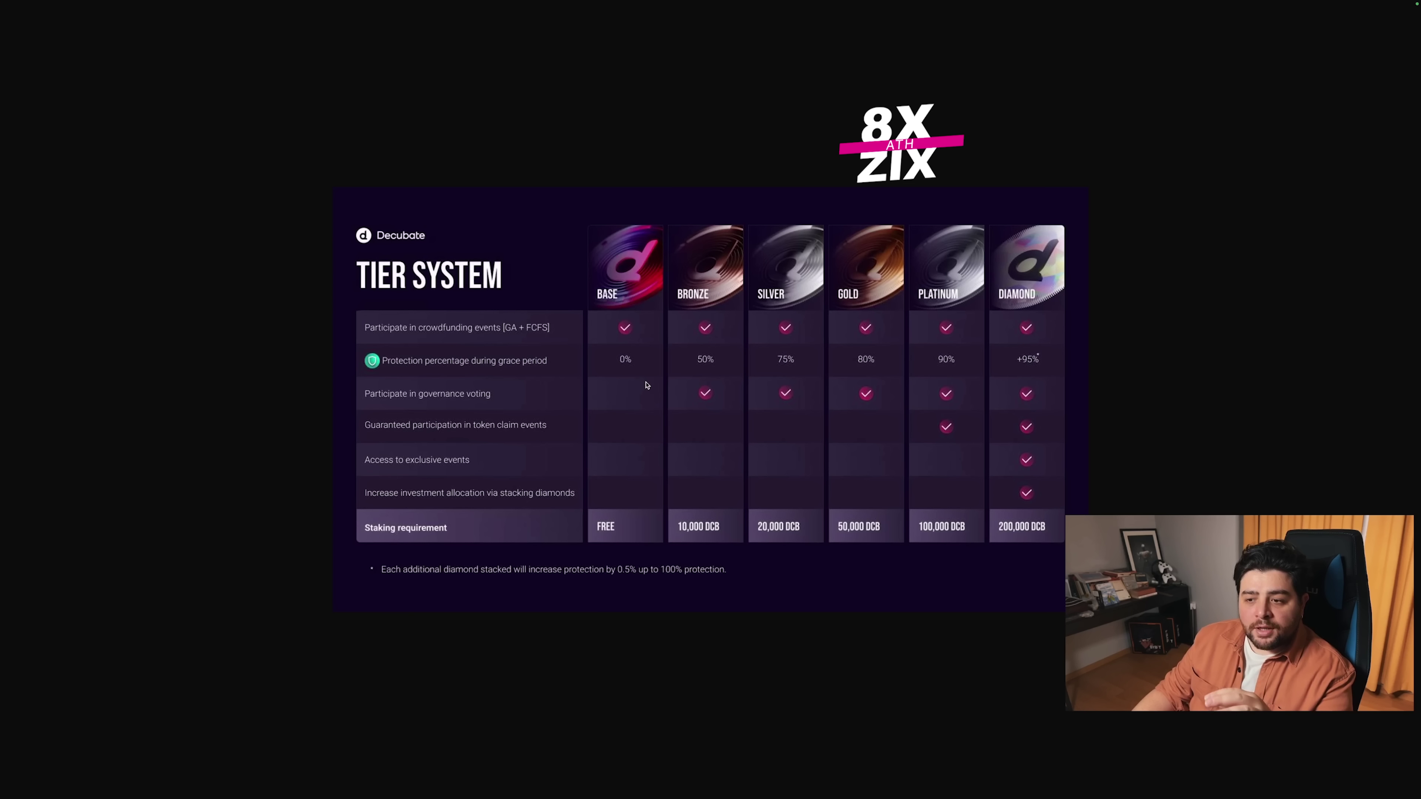
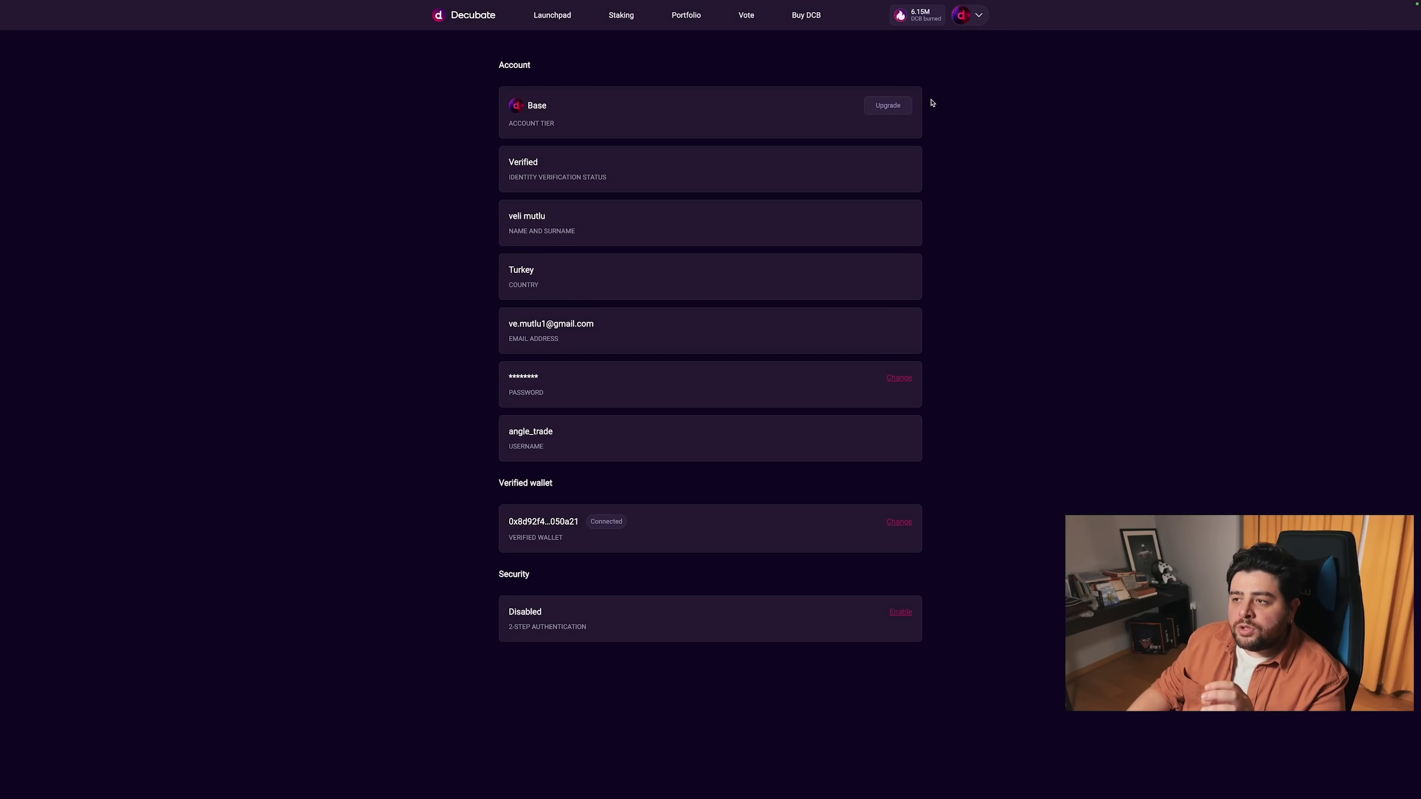
Switch to the DCB swap on PancakeSwap, set the amount to receive to 200000 DCB and choose BUSD as the paying token.
click(805, 16)
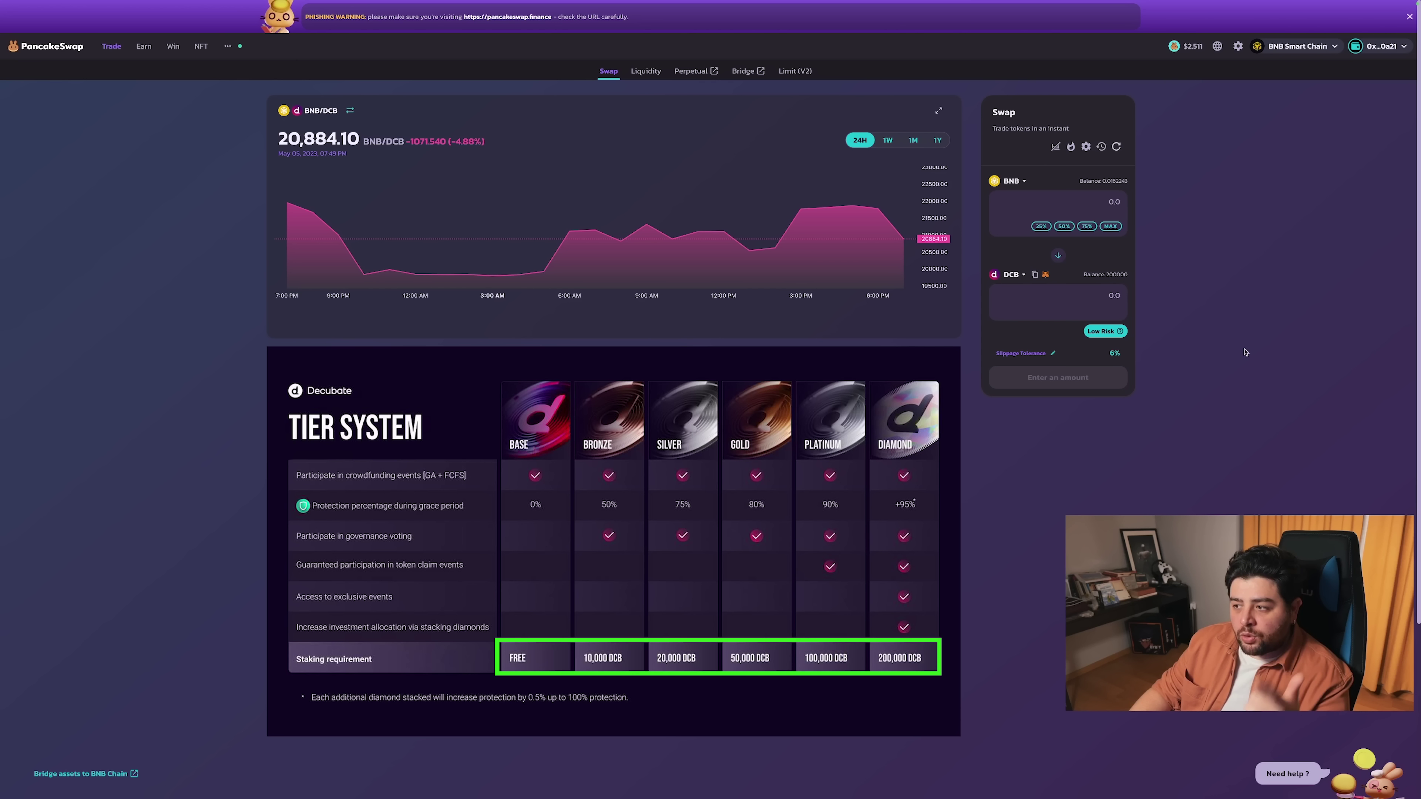
click(1081, 300)
text(200000)
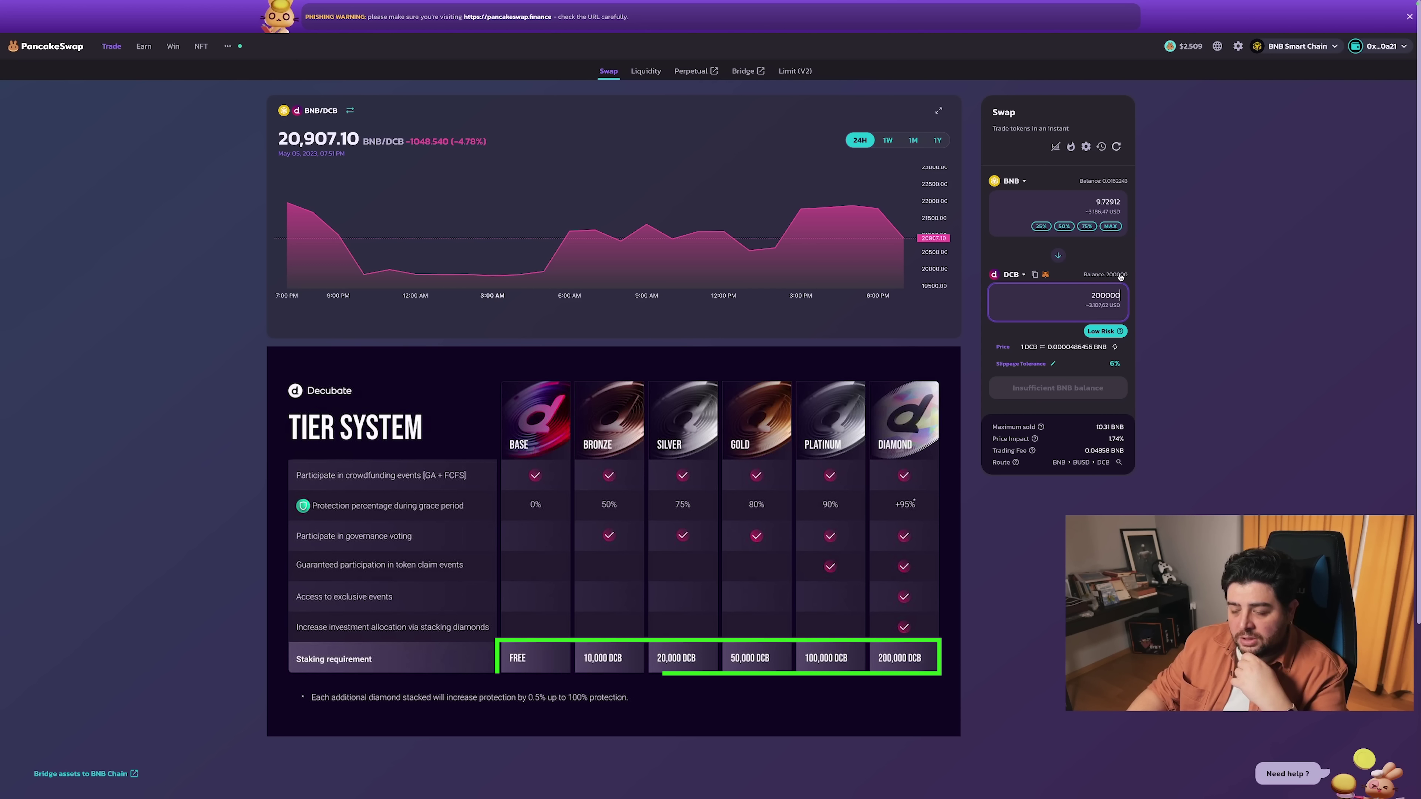
click(1013, 181)
text(busd)
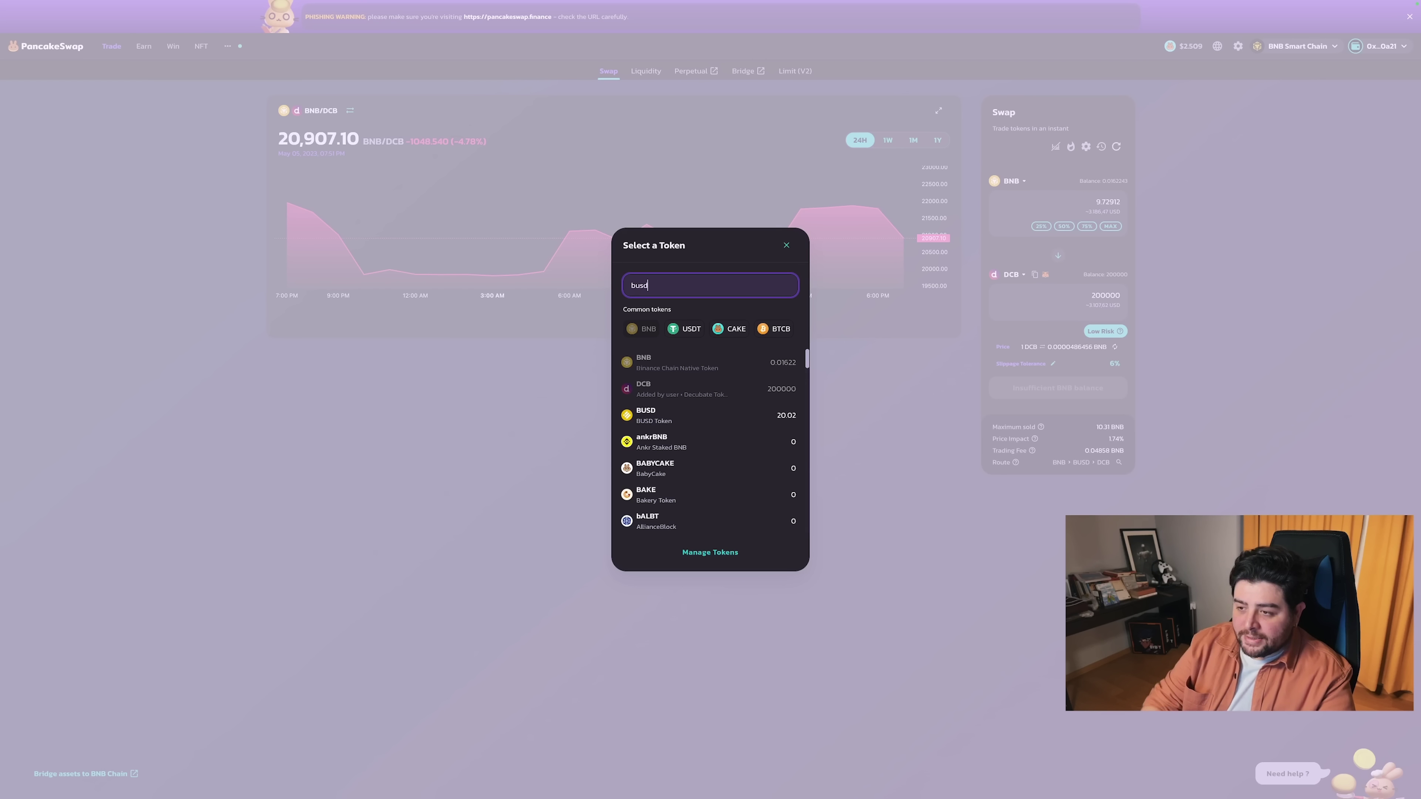
click(682, 367)
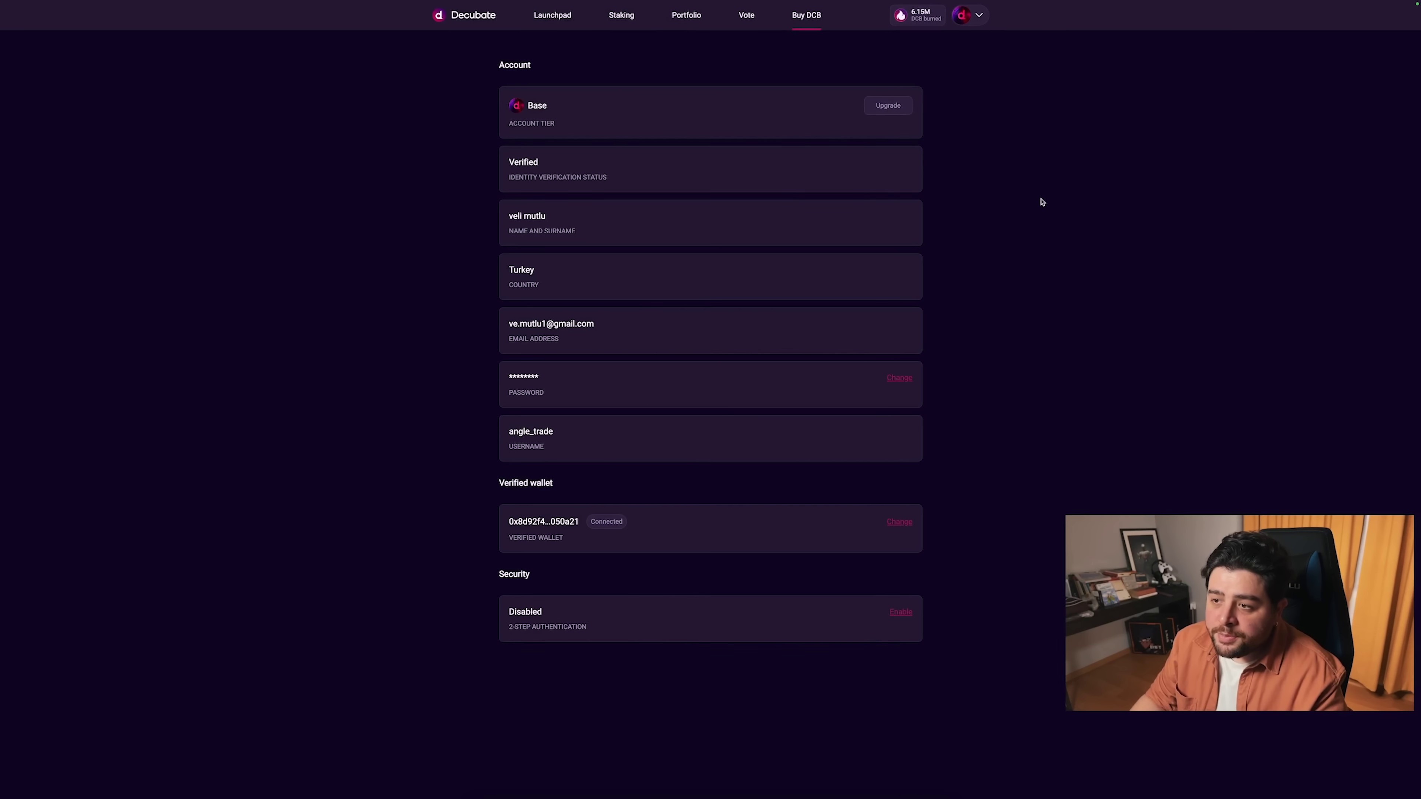
Choose the single Diamond tier upgrade for 200,000 DCB and select the DCB staking pool with the 30-day lock term.
click(890, 107)
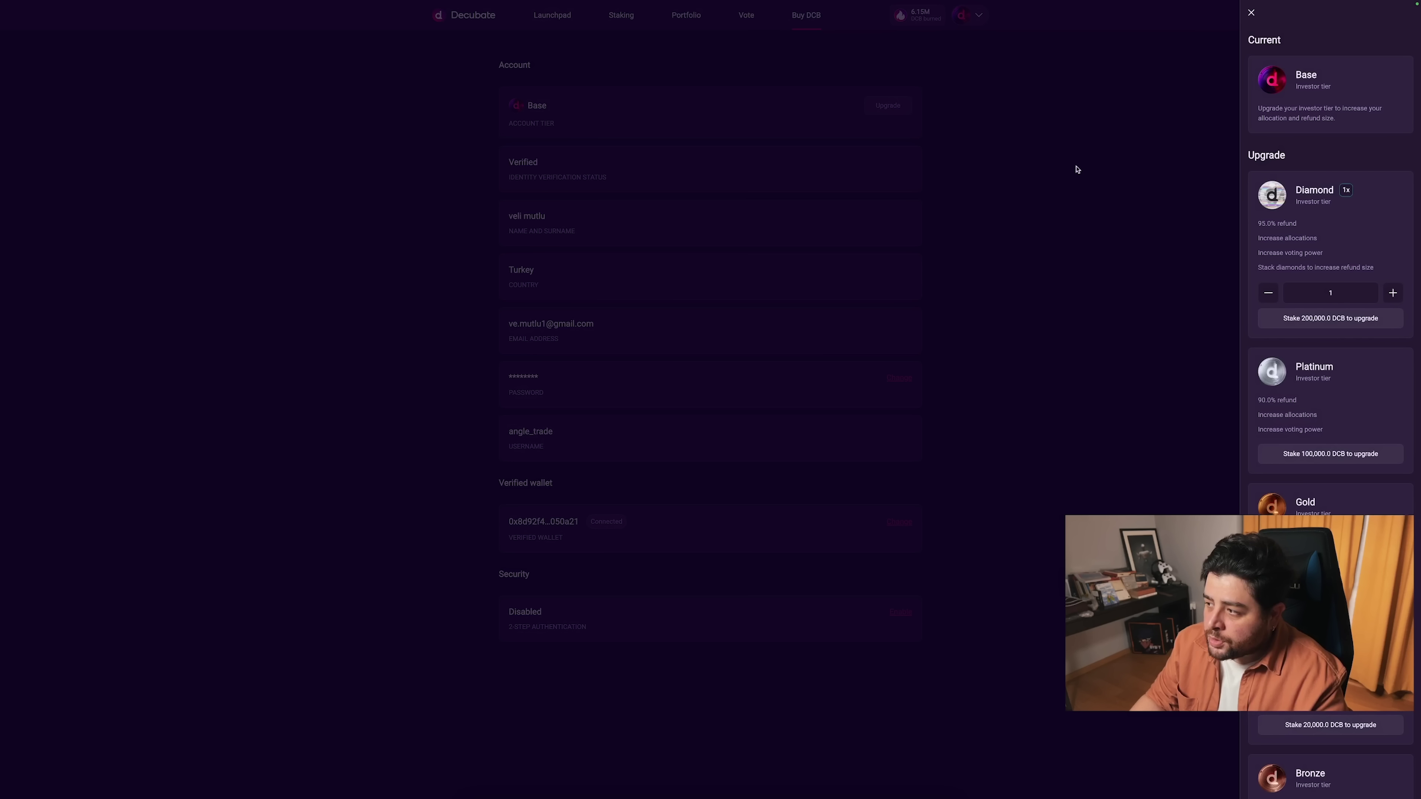
scroll(1346, 231, down, 2)
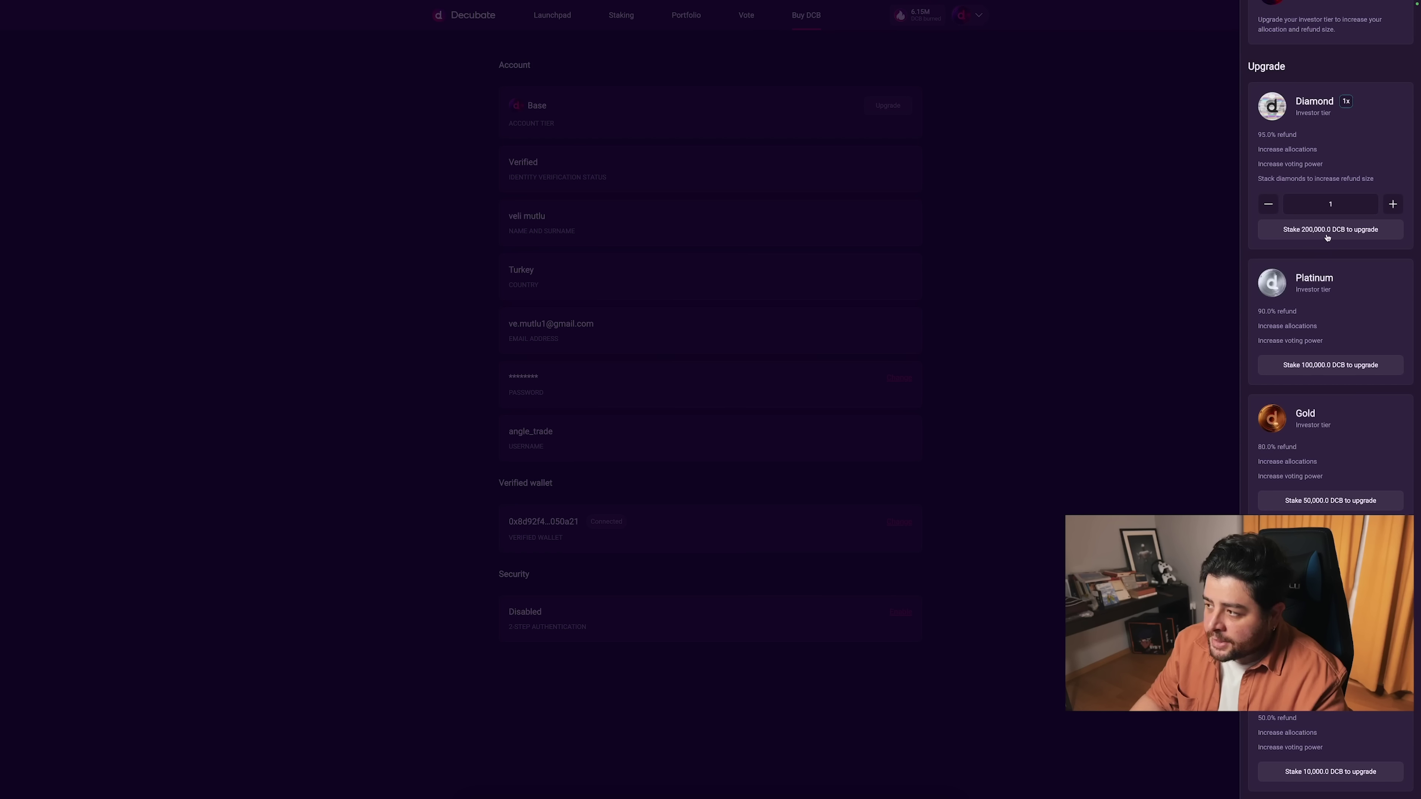
click(1329, 233)
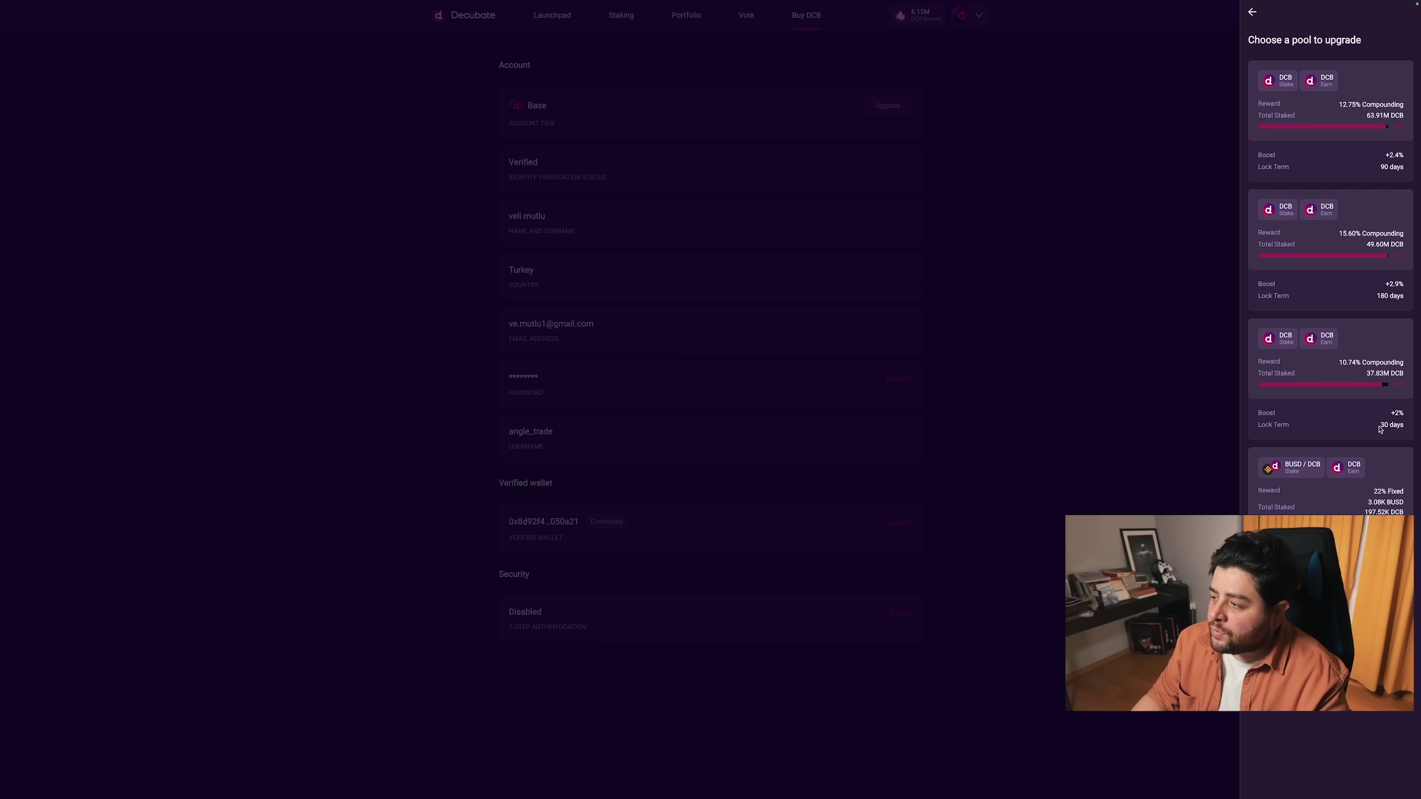
click(1324, 368)
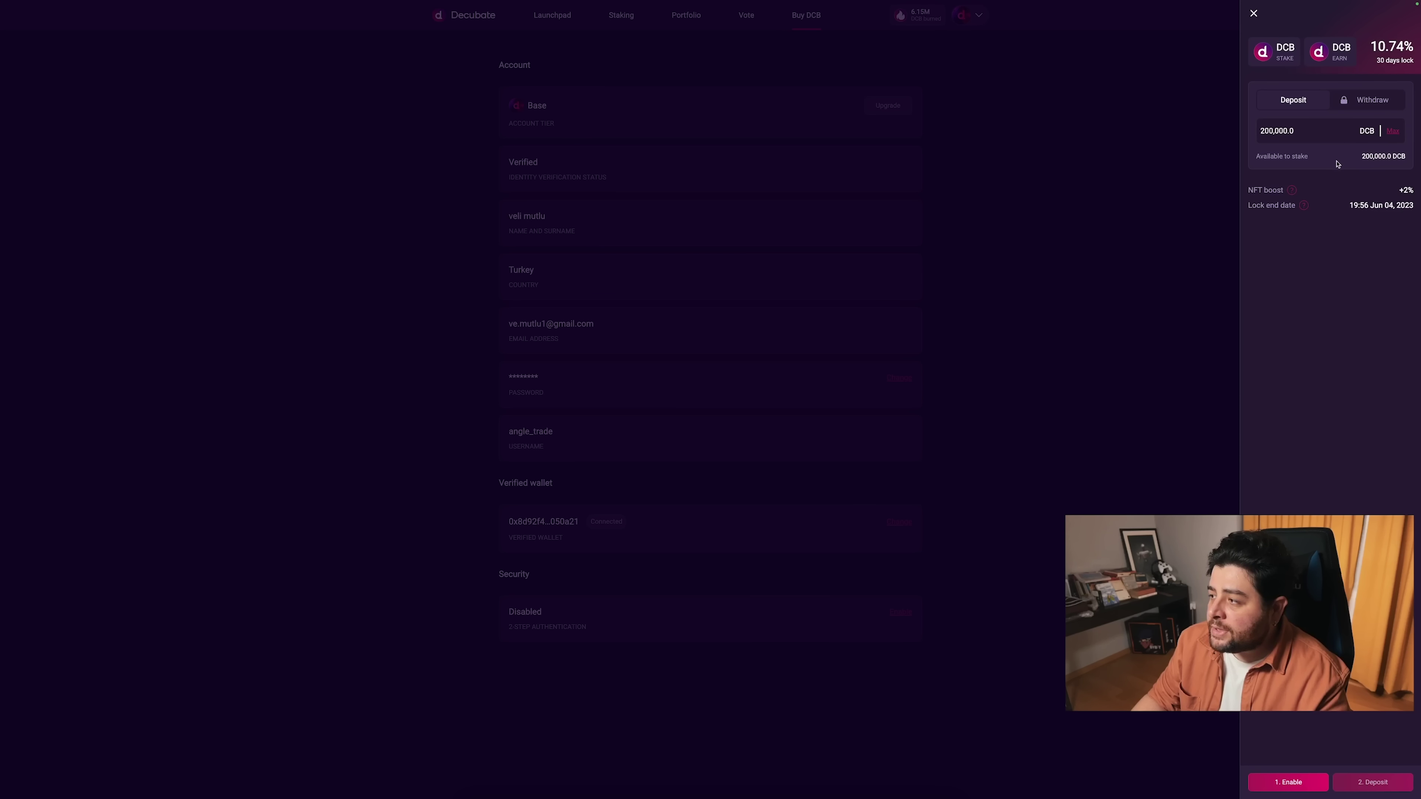
Enable and deposit 200,000 DCB in the 30-day pool, approve both wallet requests, and return to the profile.
click(1302, 783)
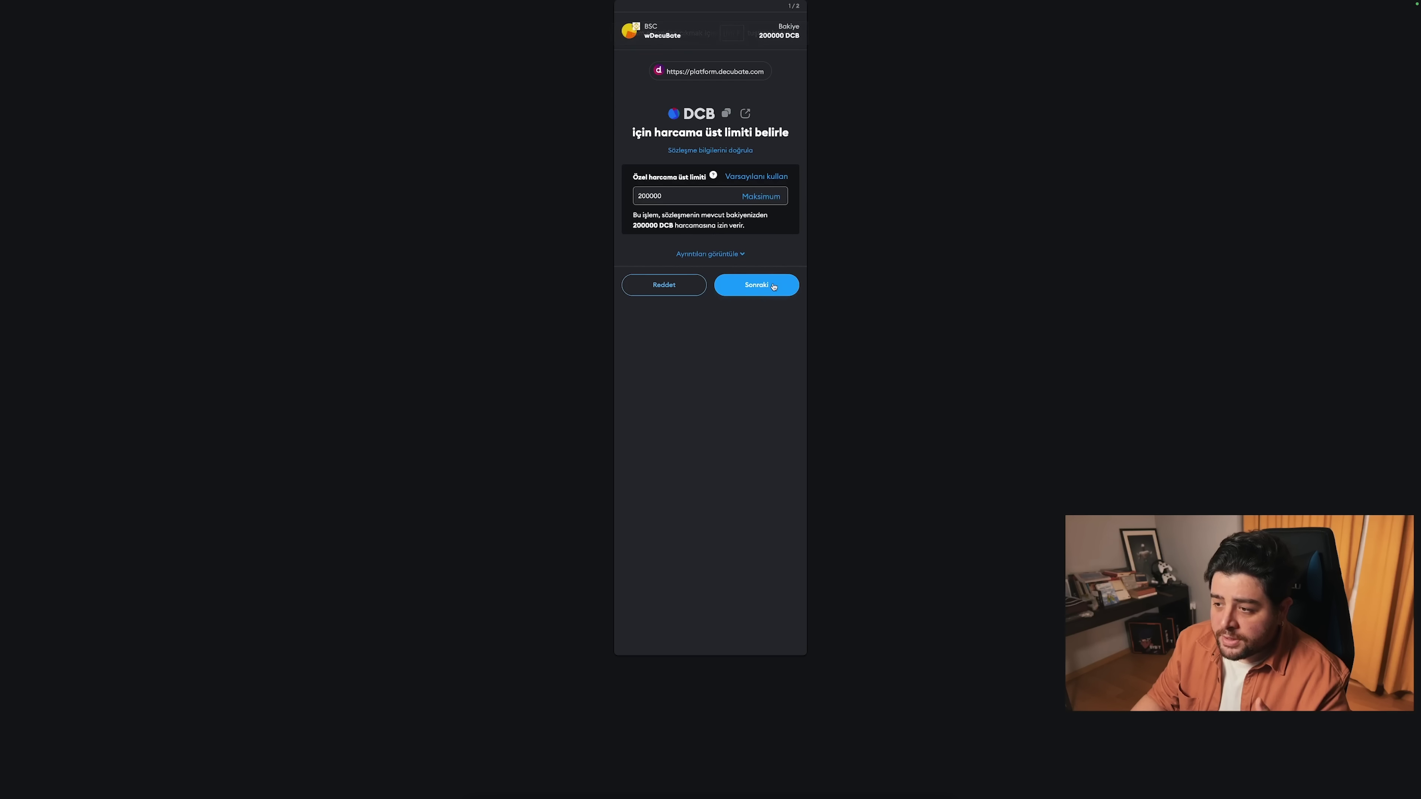
click(755, 282)
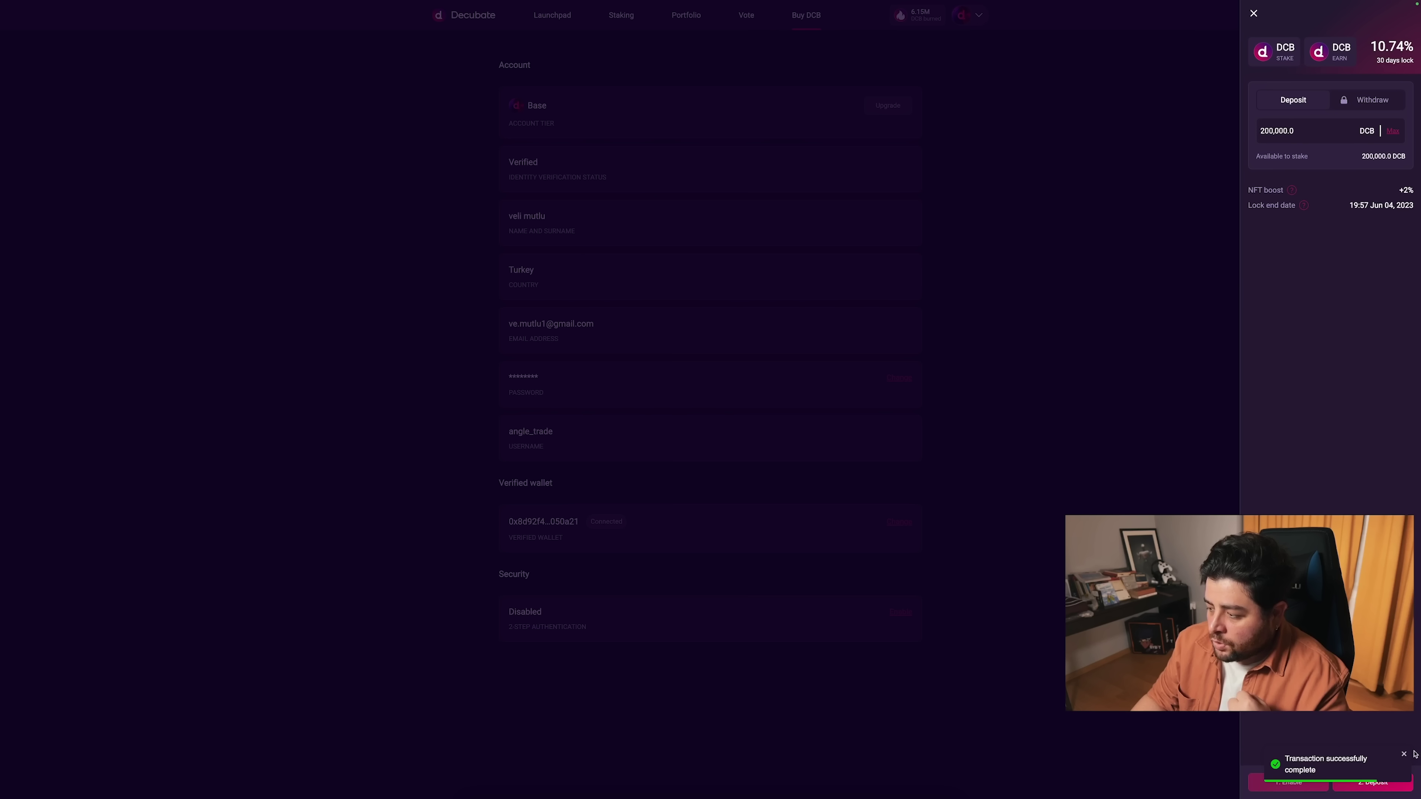
click(1369, 784)
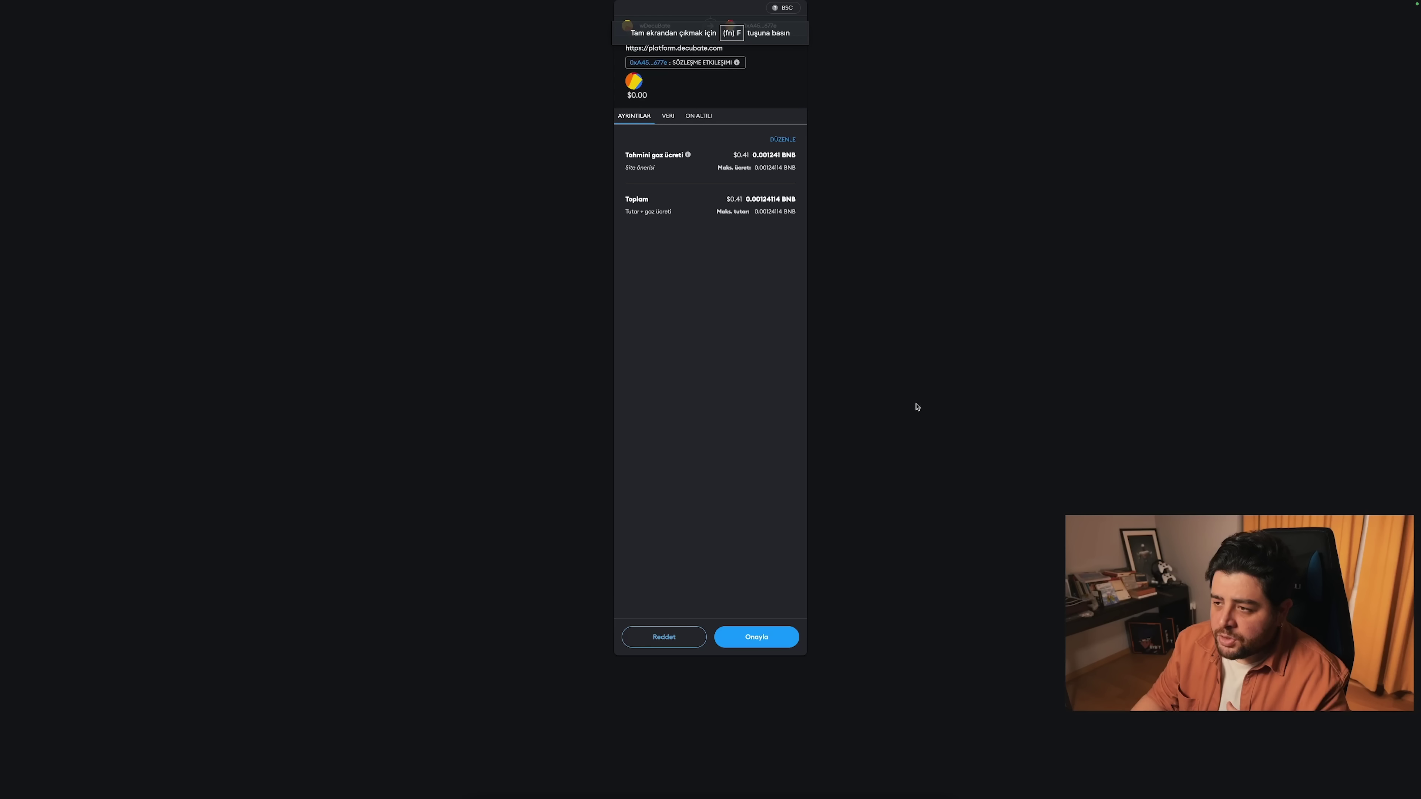
click(755, 637)
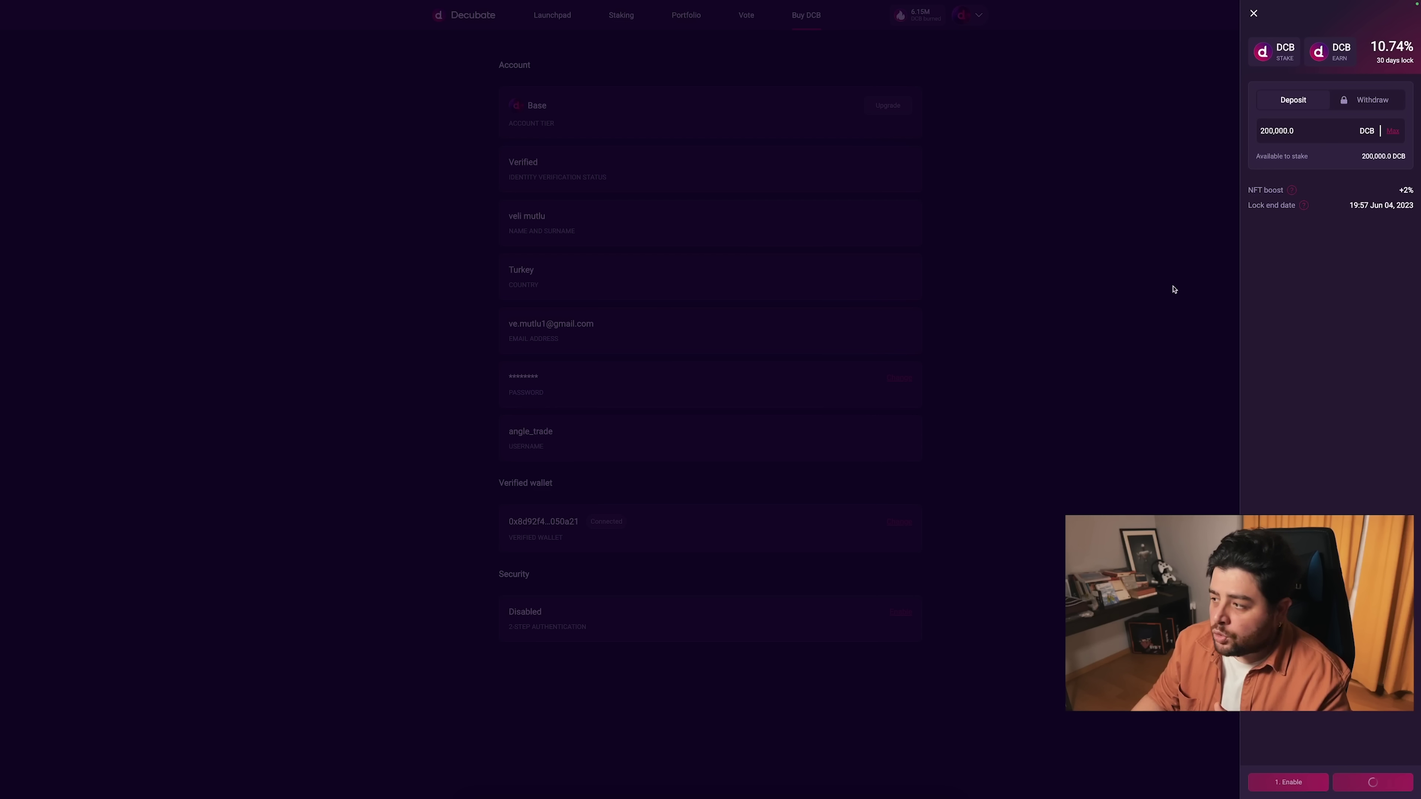
click(1404, 756)
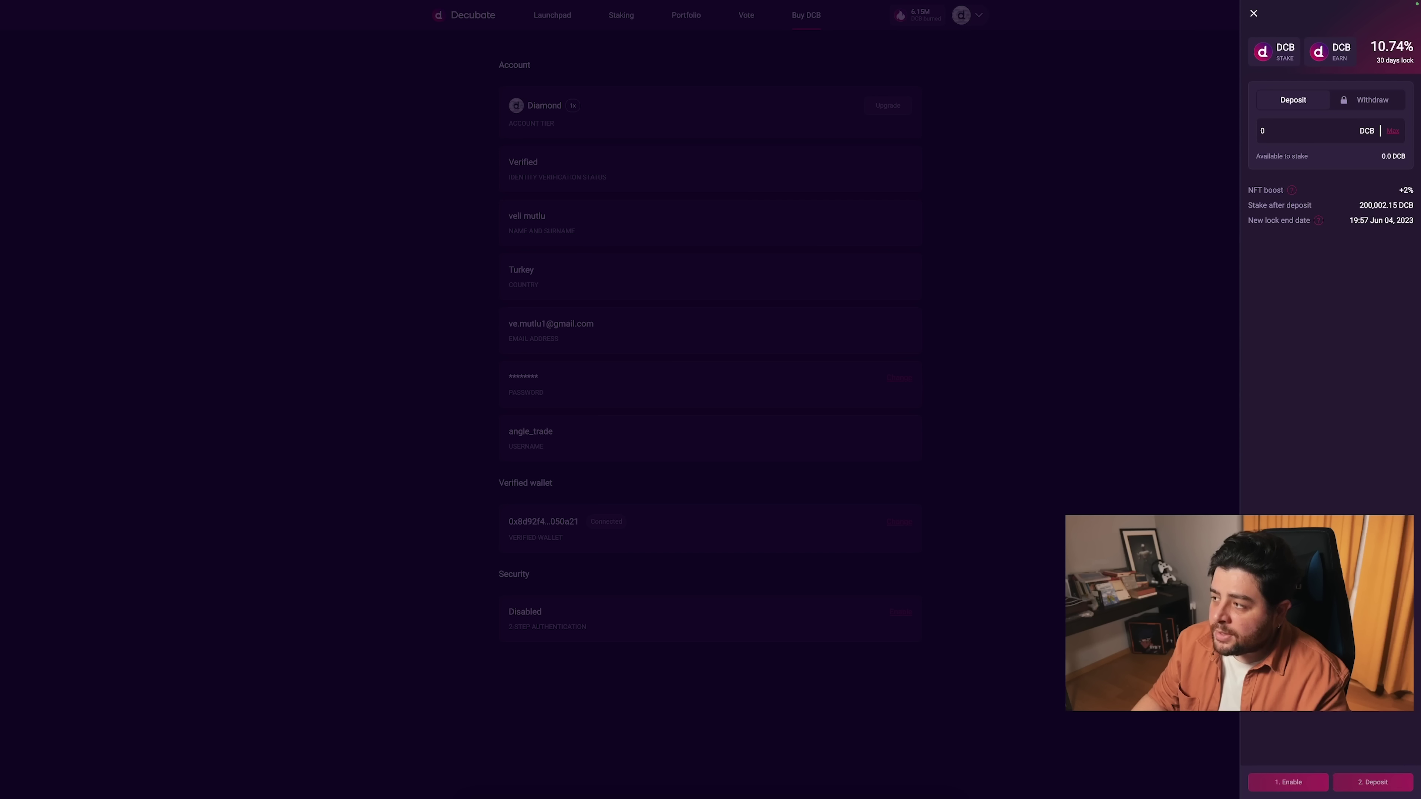
click(1199, 487)
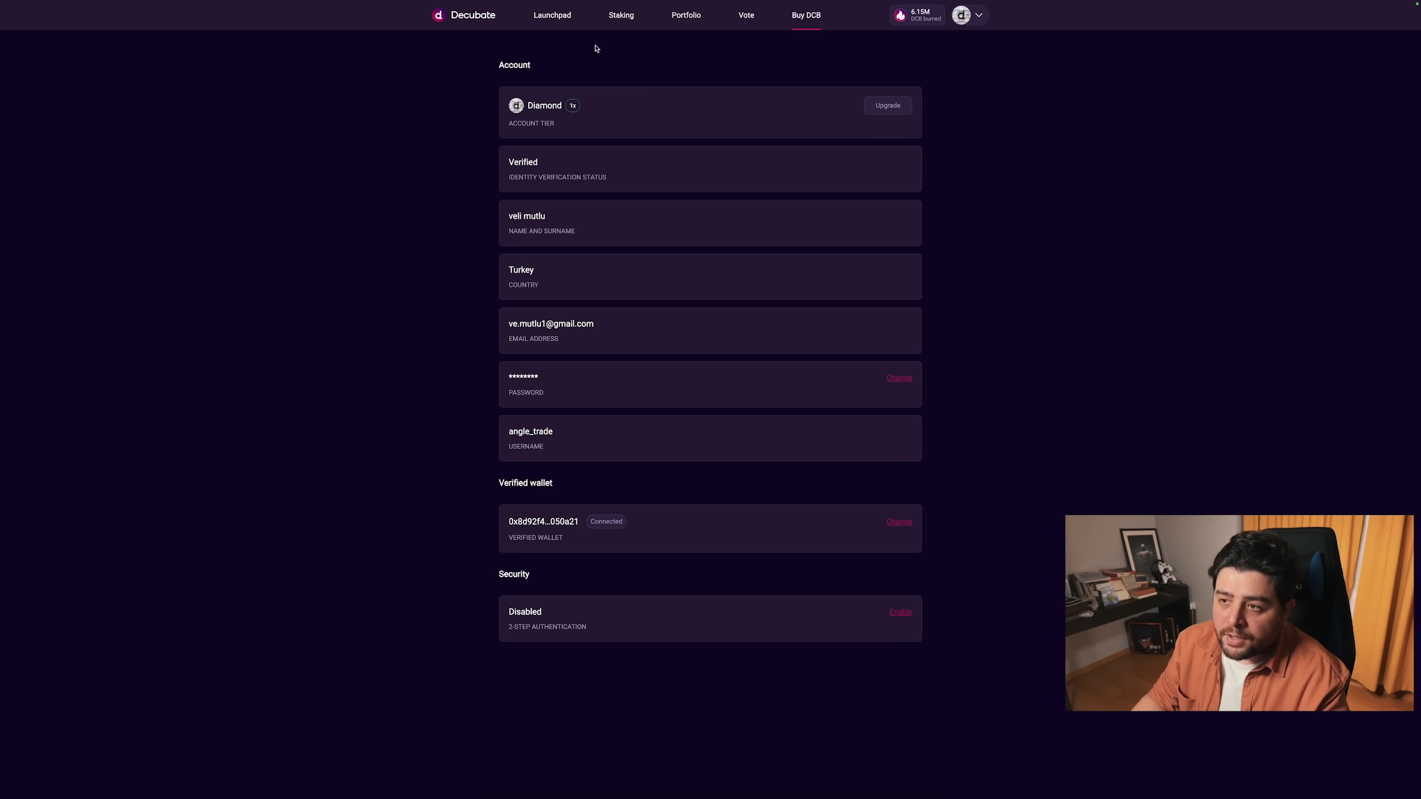
Find the Coinzix token claim project on the Launchpad and open its Learn to Earn challenge.
click(568, 18)
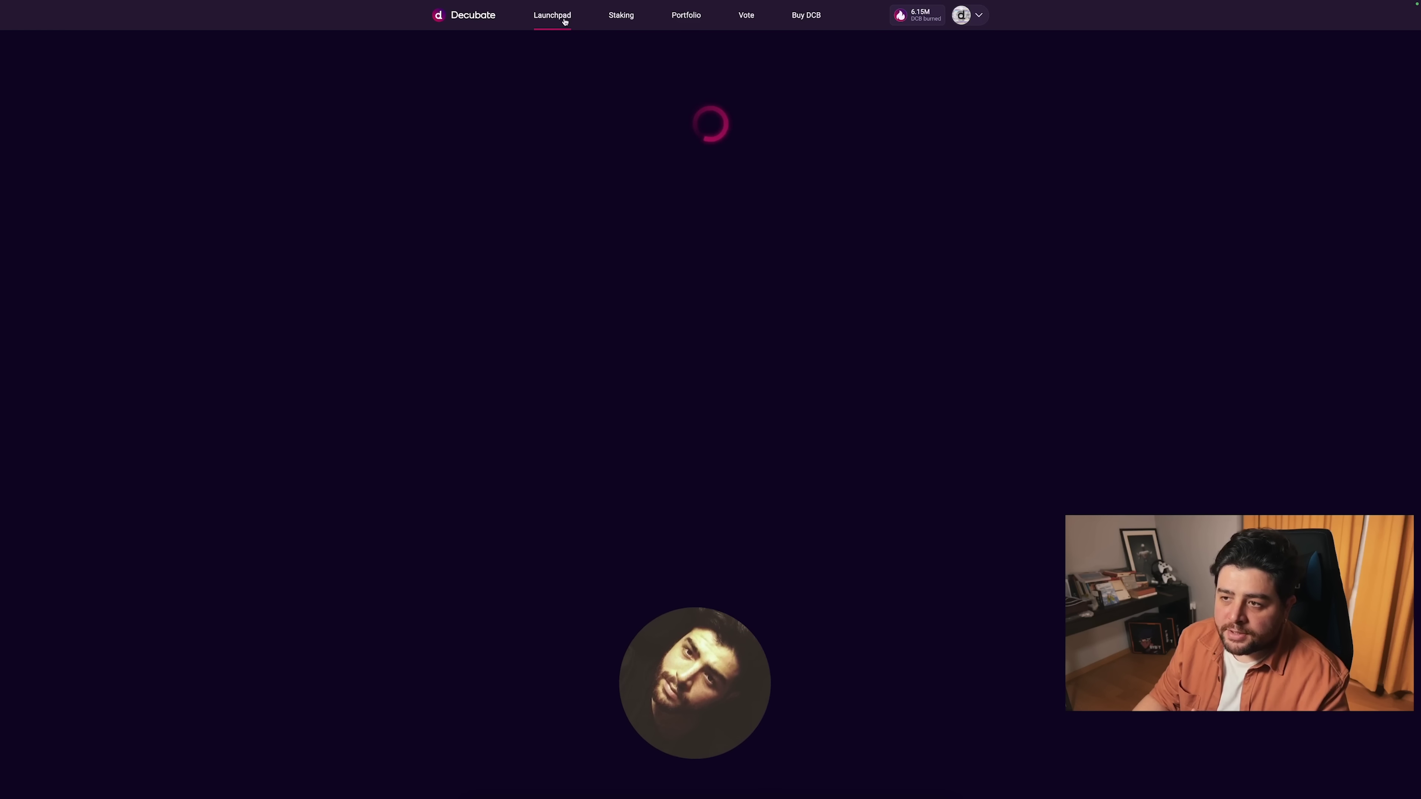
scroll(642, 115, down, 5)
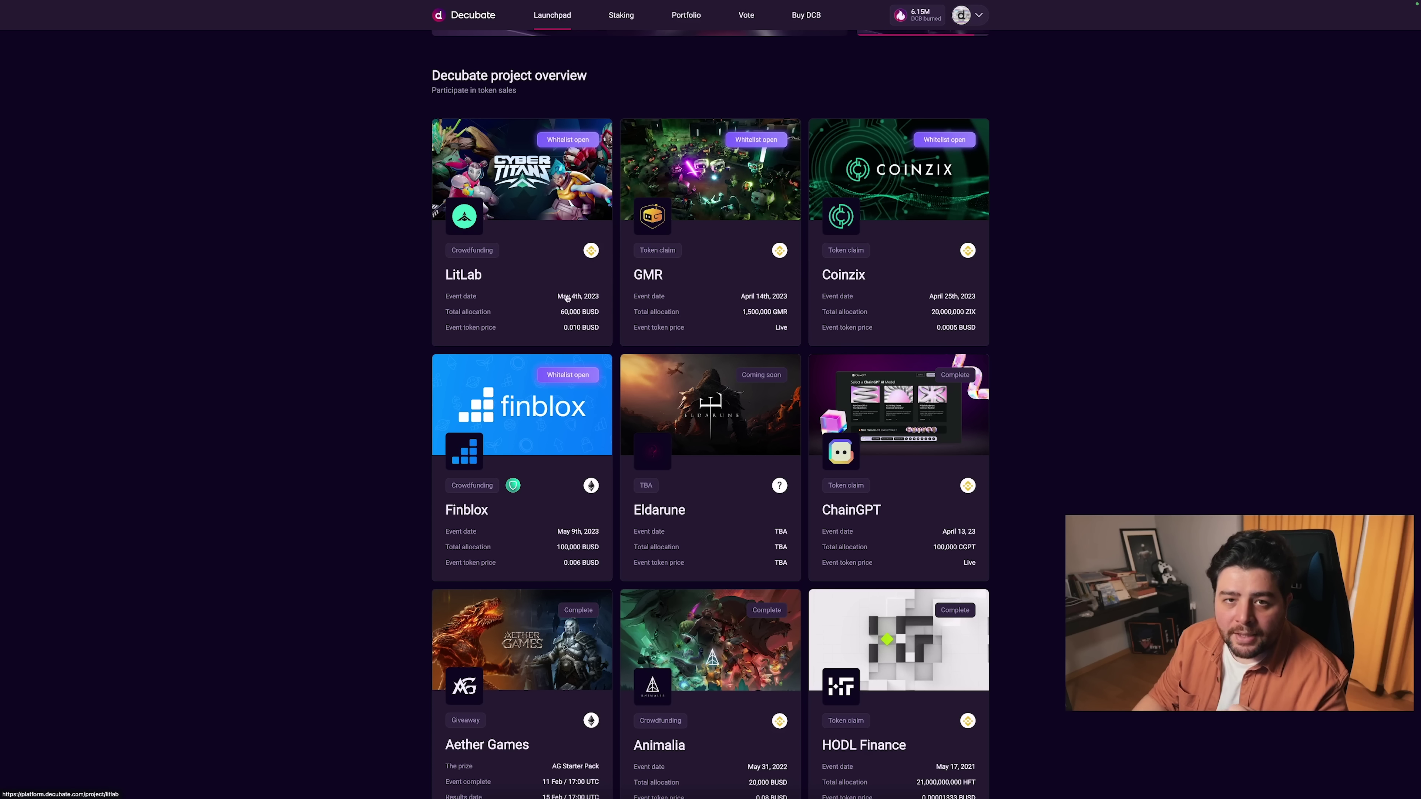
click(953, 144)
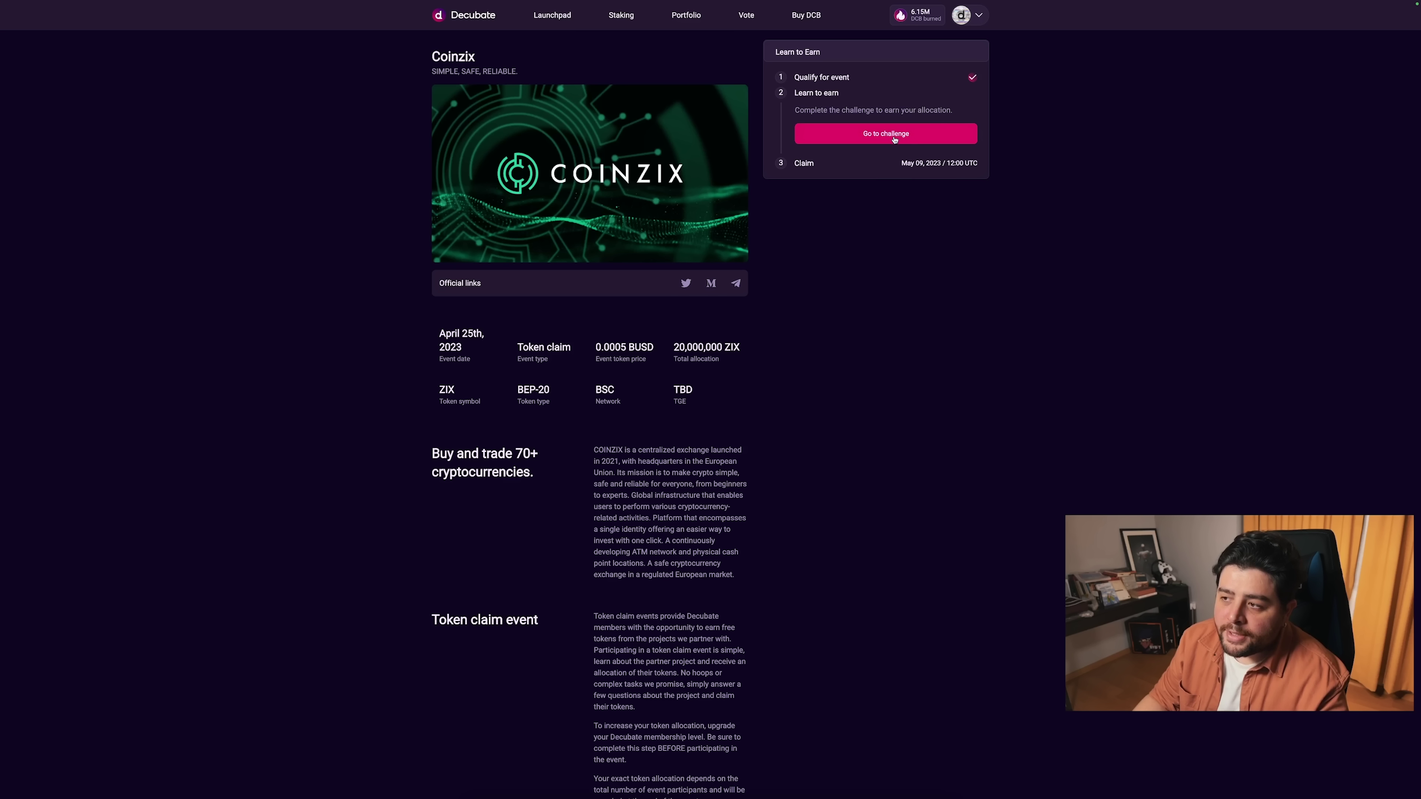
click(873, 139)
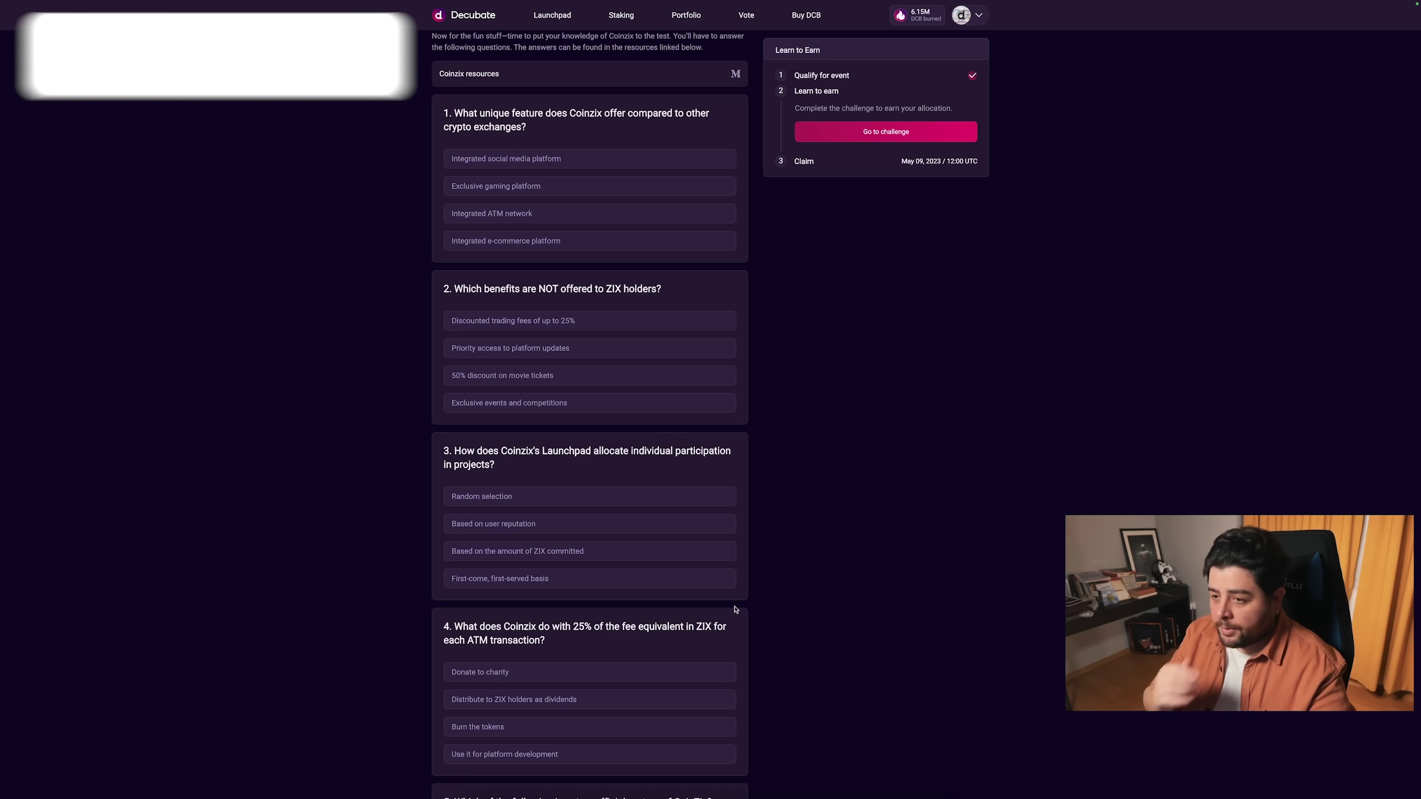
Answer the nine Coinzix quiz questions, including "Integrated ATM network" for the first, and submit them, approving the signature and allocation registration in the wallet.
click(592, 215)
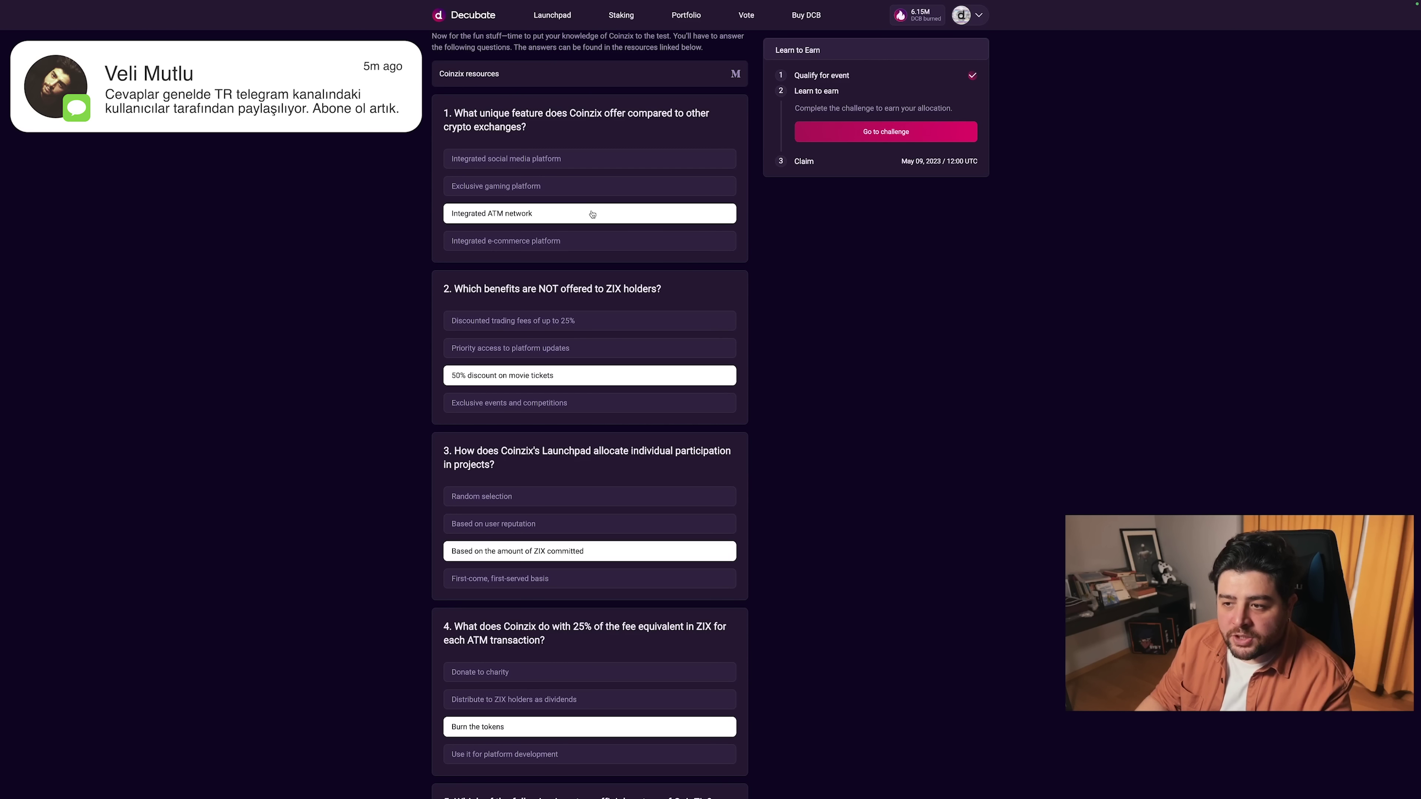
scroll(751, 570, down, 20)
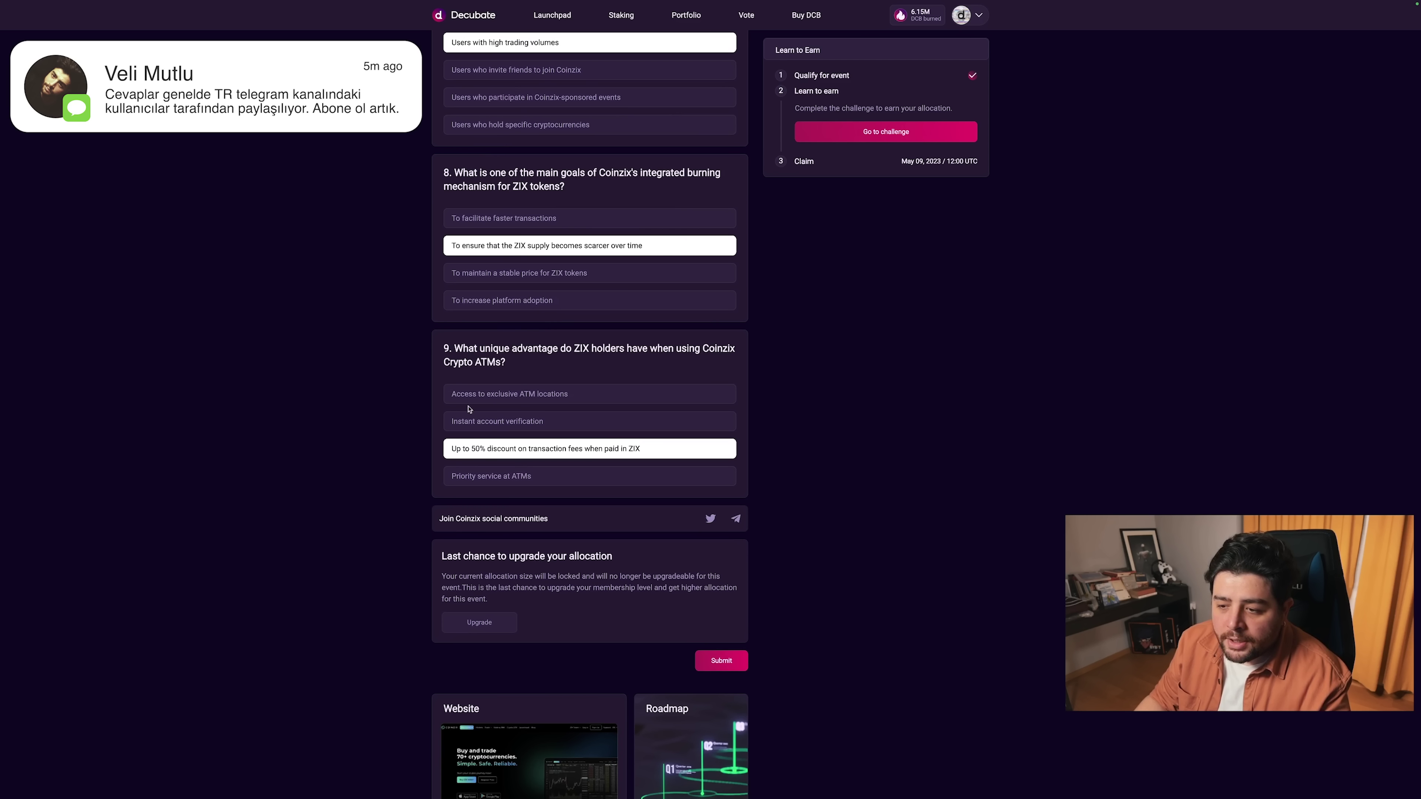
click(726, 664)
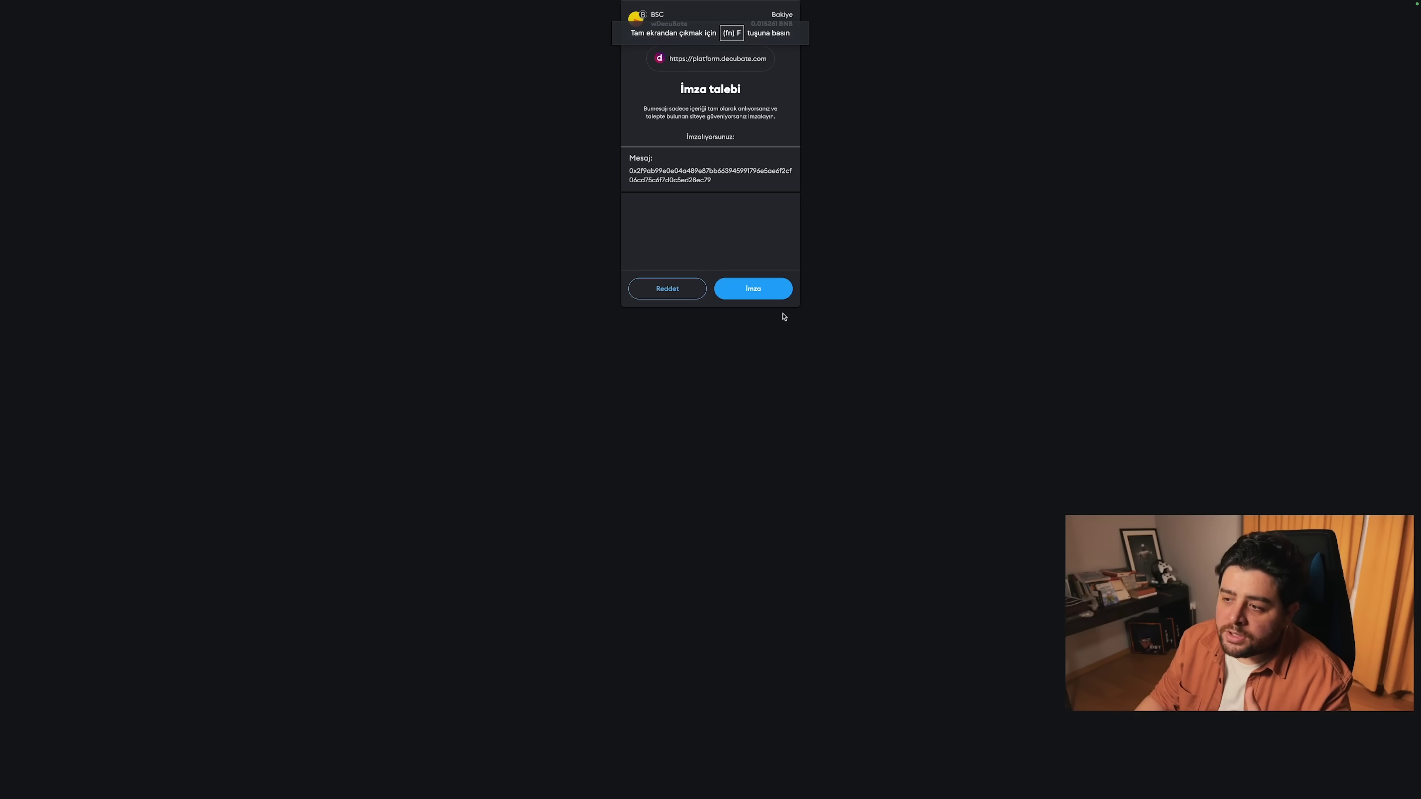
click(780, 294)
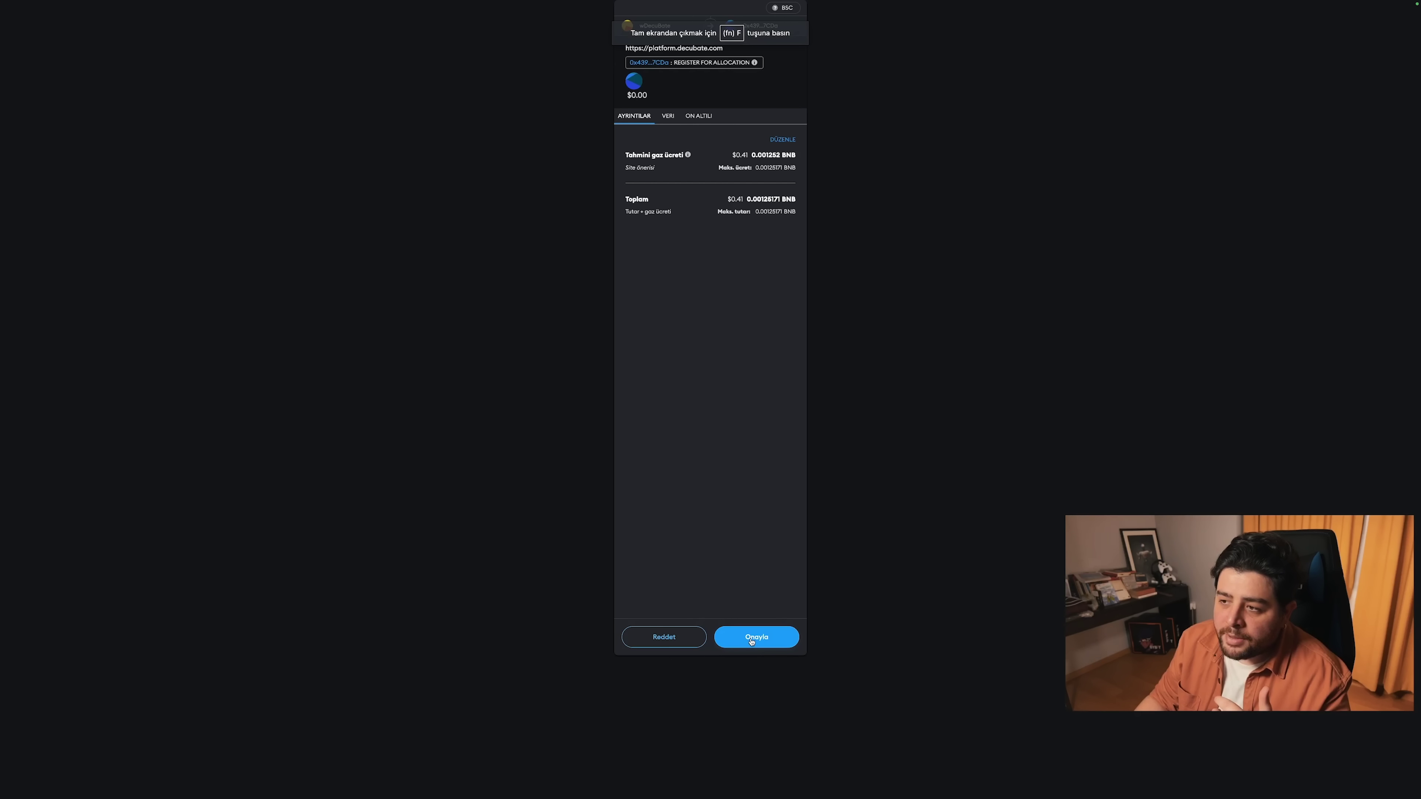
click(752, 639)
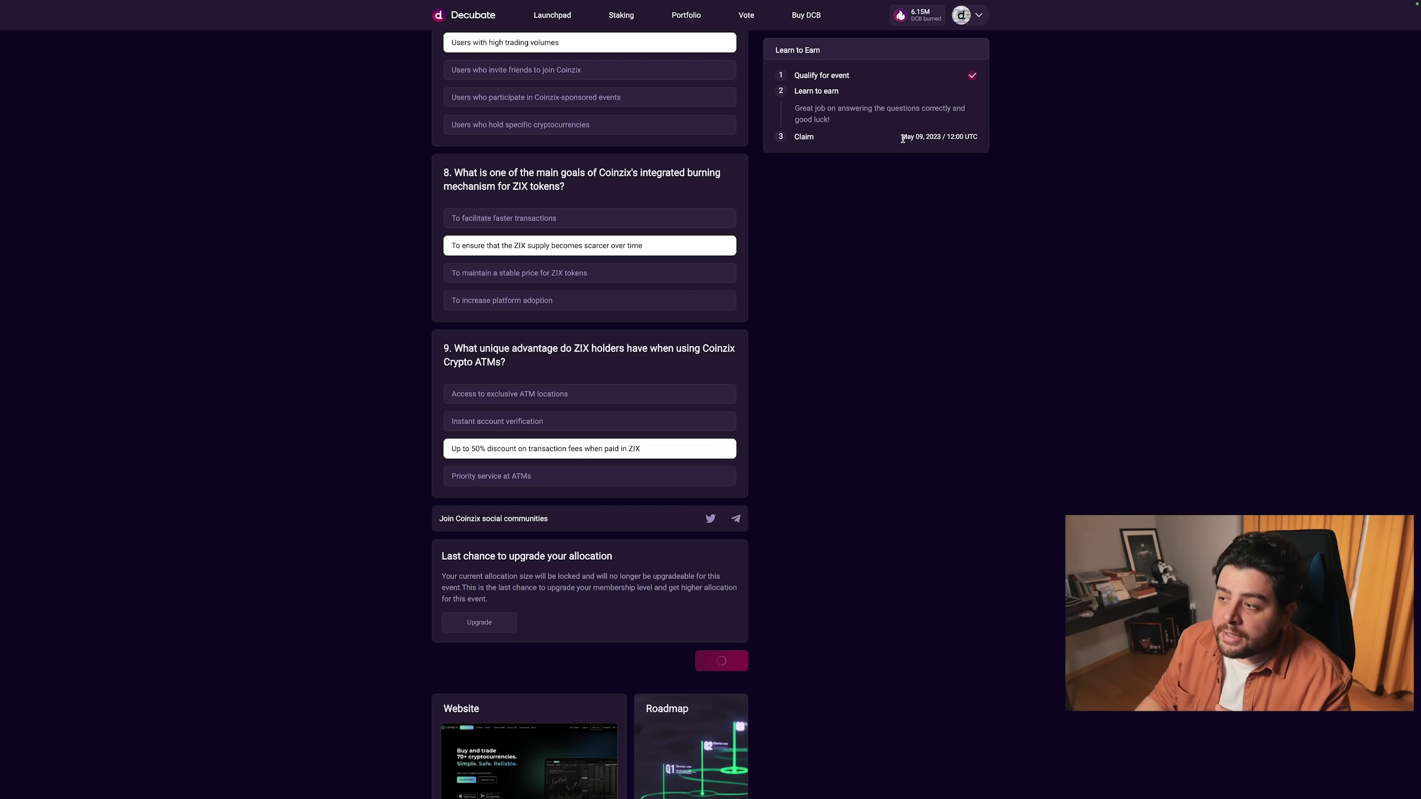
drag(902, 137, 930, 136)
click(970, 145)
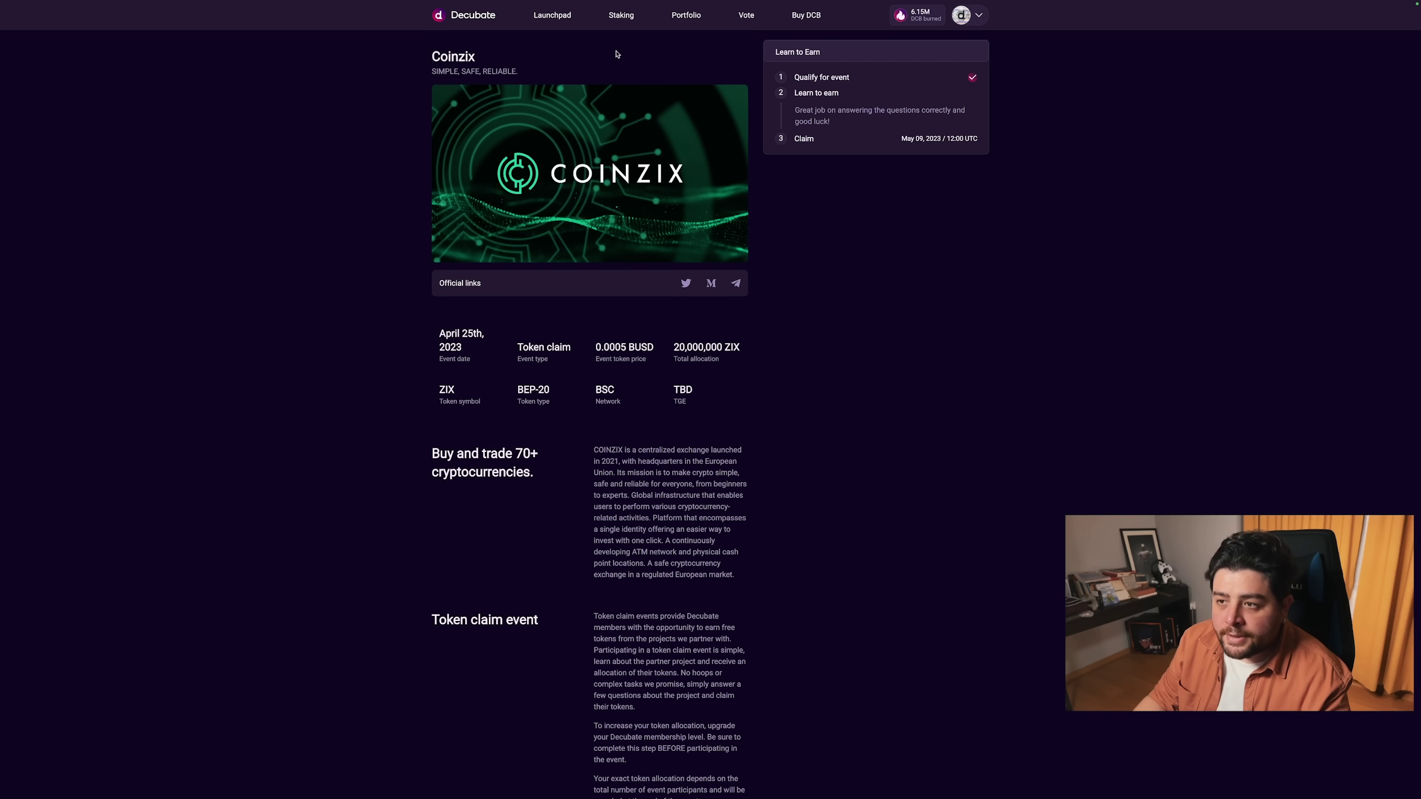
Return to the Launchpad's project overview and open the LitLab crowdfunding project.
click(565, 20)
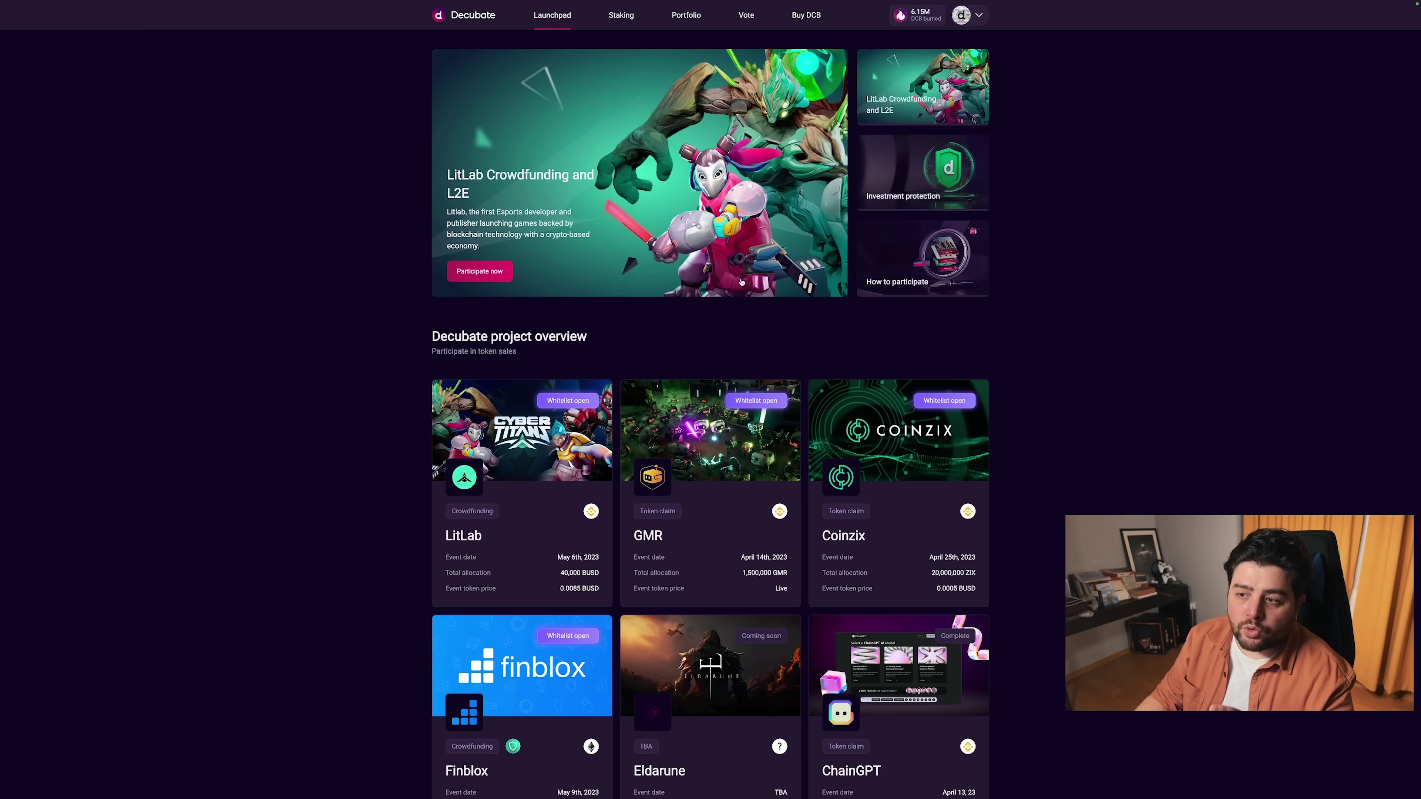
scroll(1044, 457, down, 3)
scroll(993, 469, up, 3)
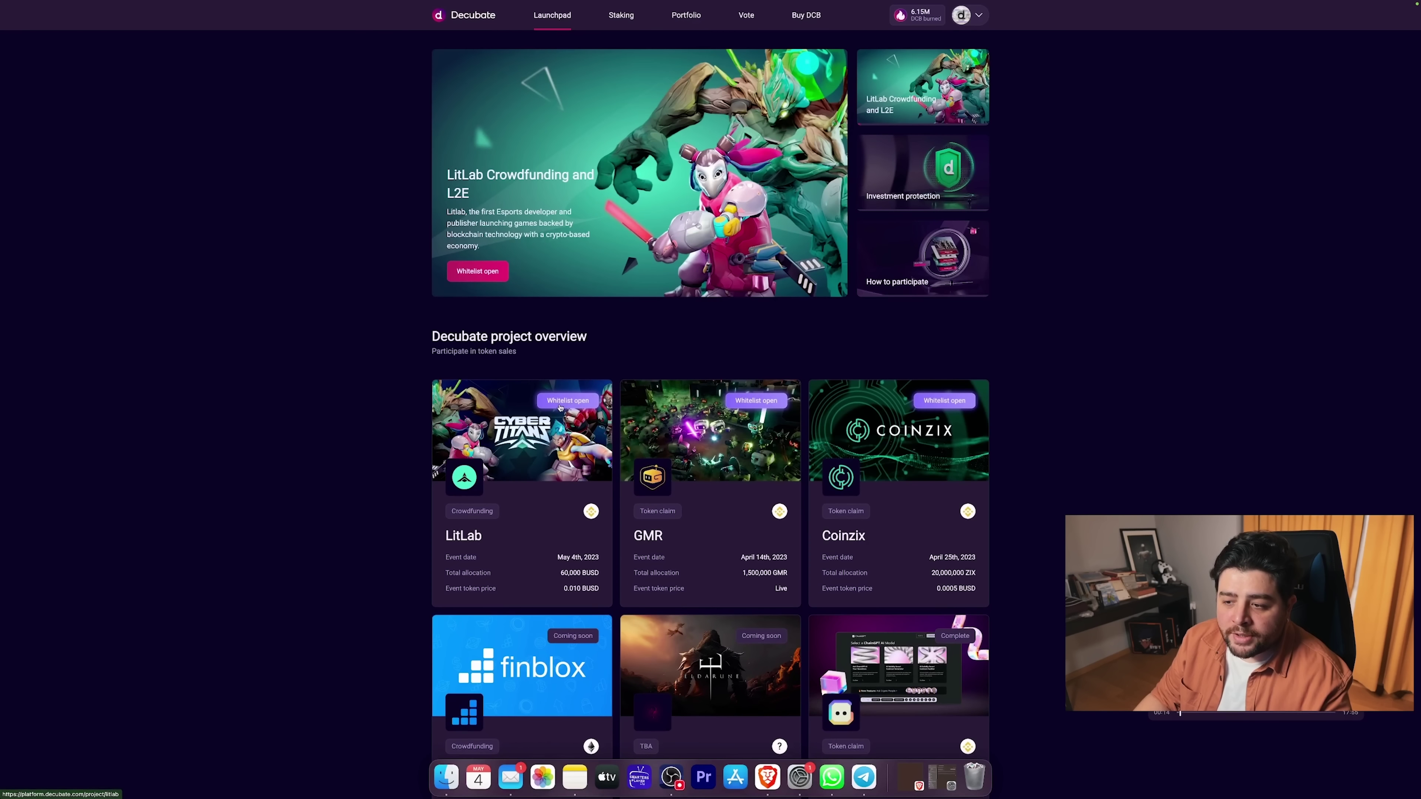
click(510, 555)
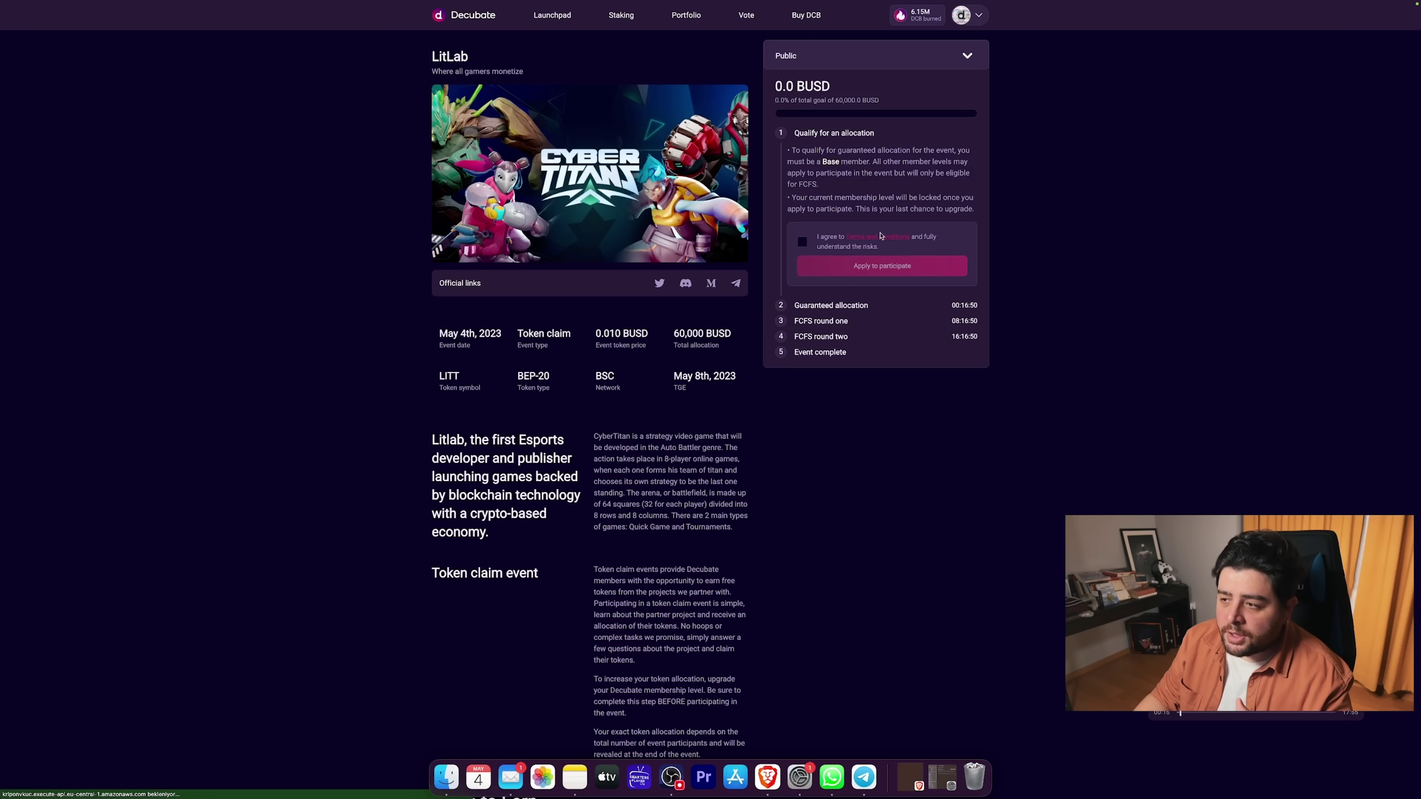
Accept the terms and apply to participate in LitLab's Public event, approve both wallet requests, and check the available event types.
click(803, 242)
click(874, 272)
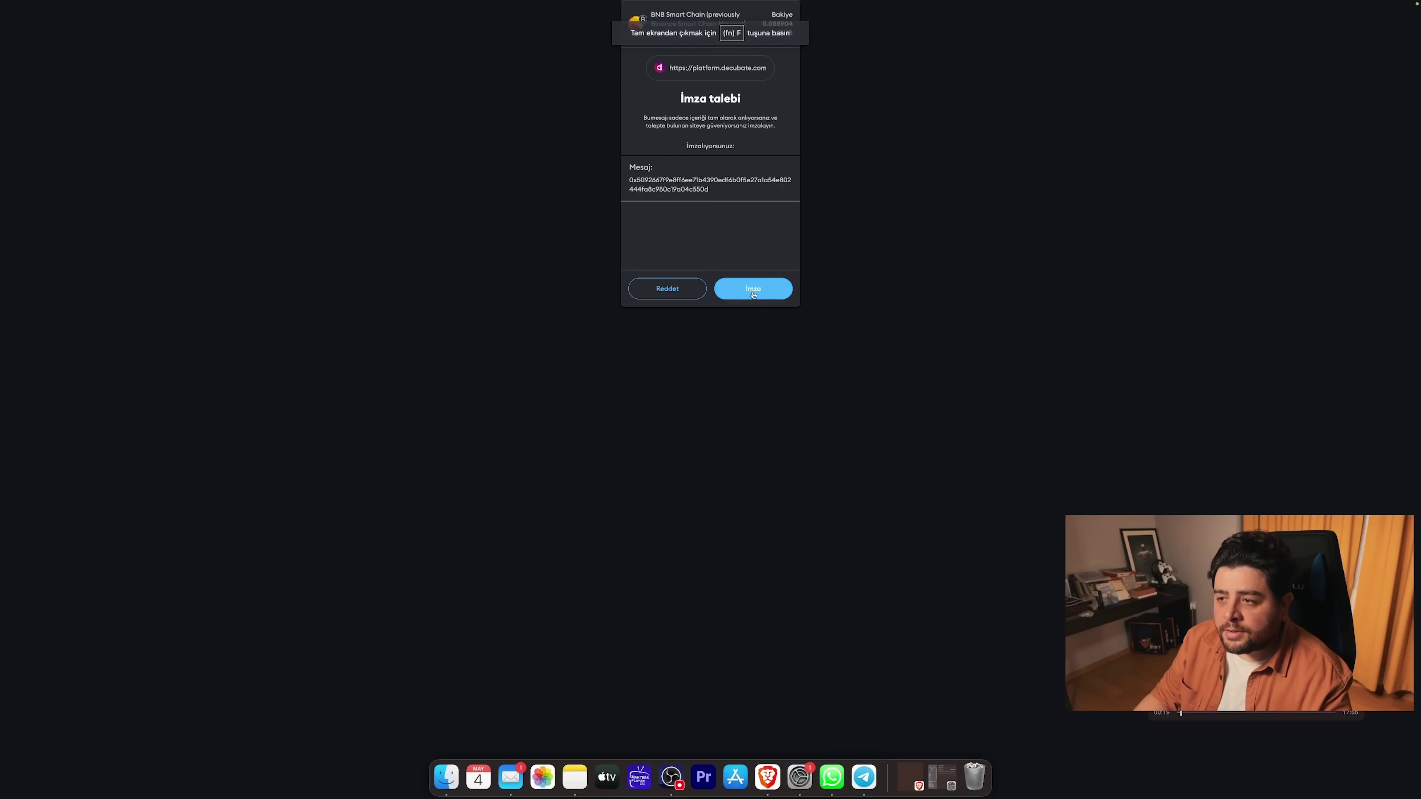
click(754, 289)
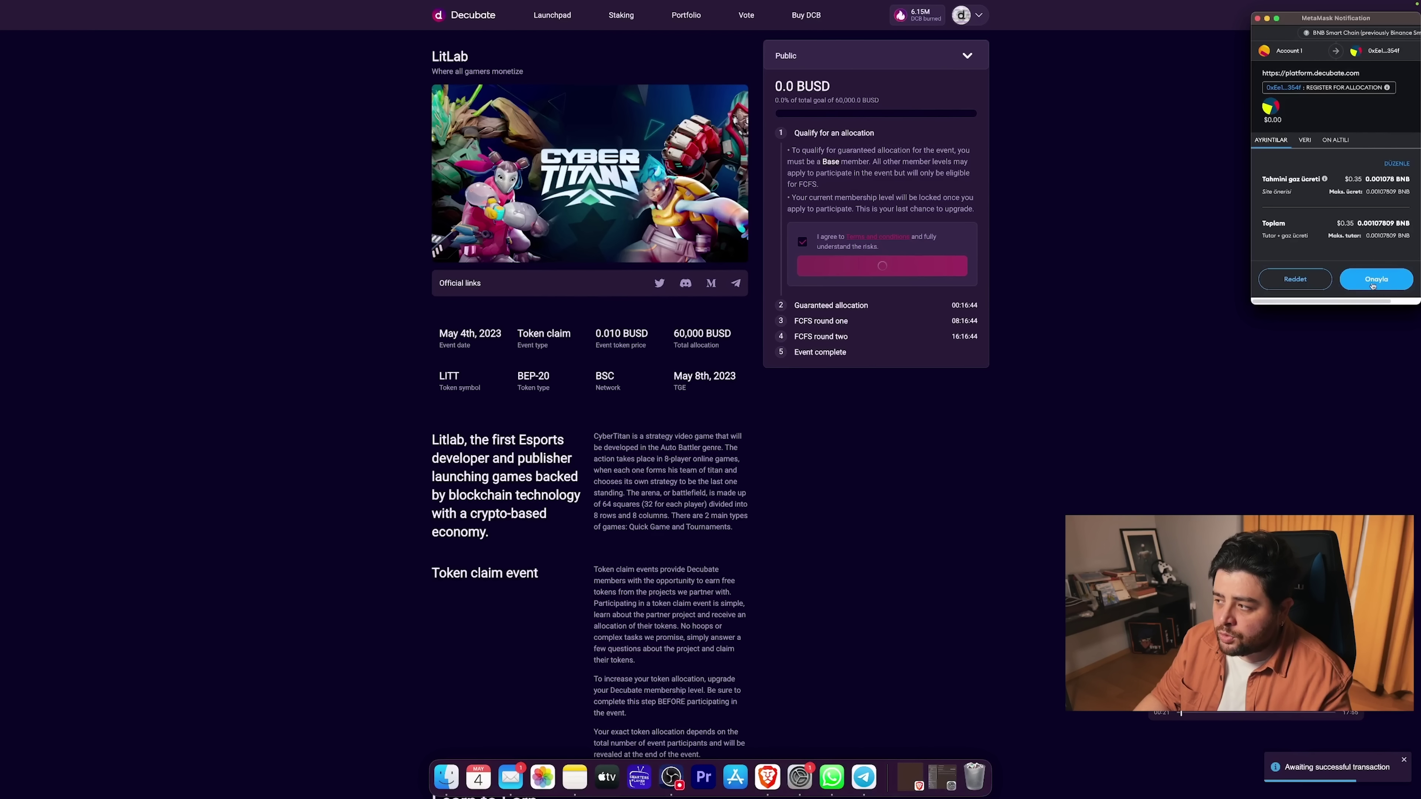
click(1376, 285)
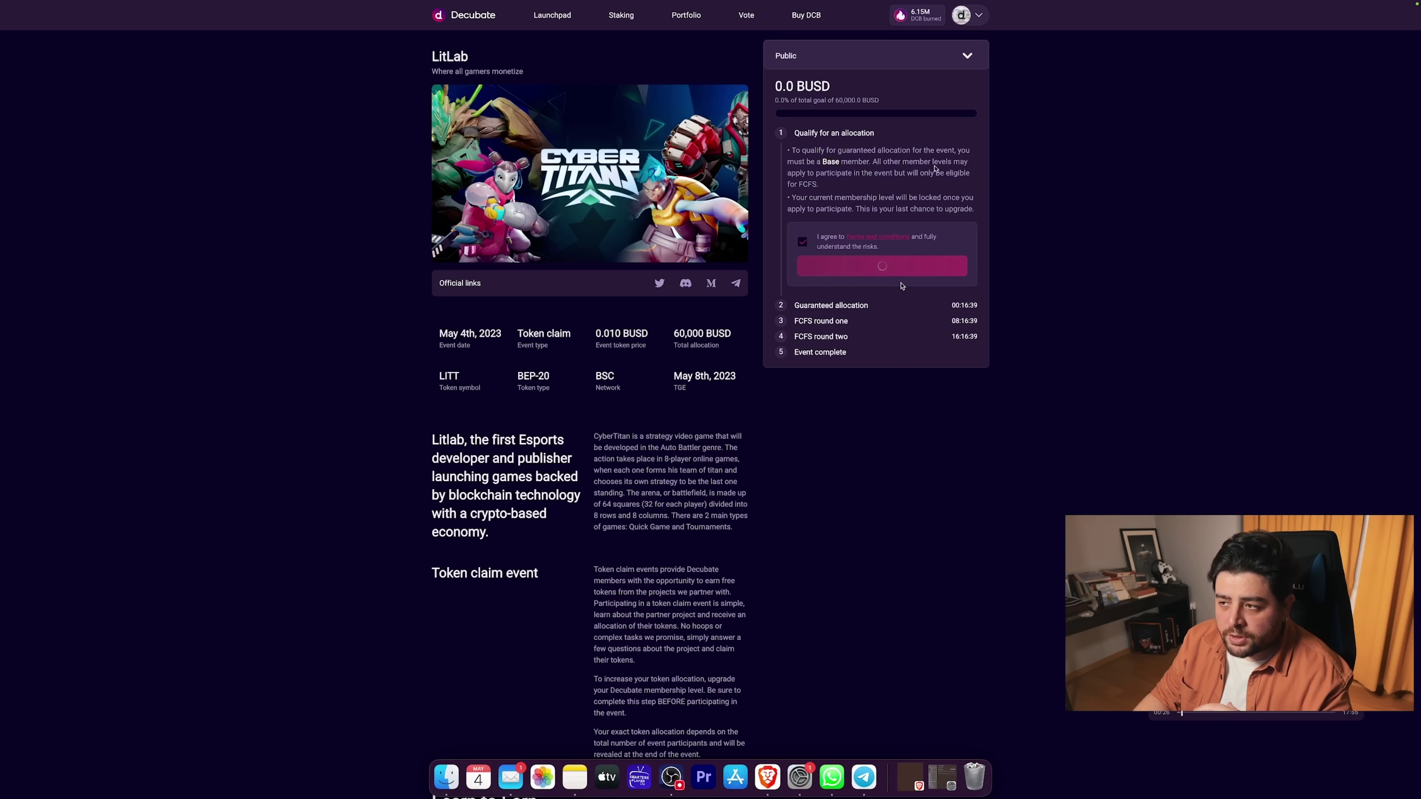
click(862, 66)
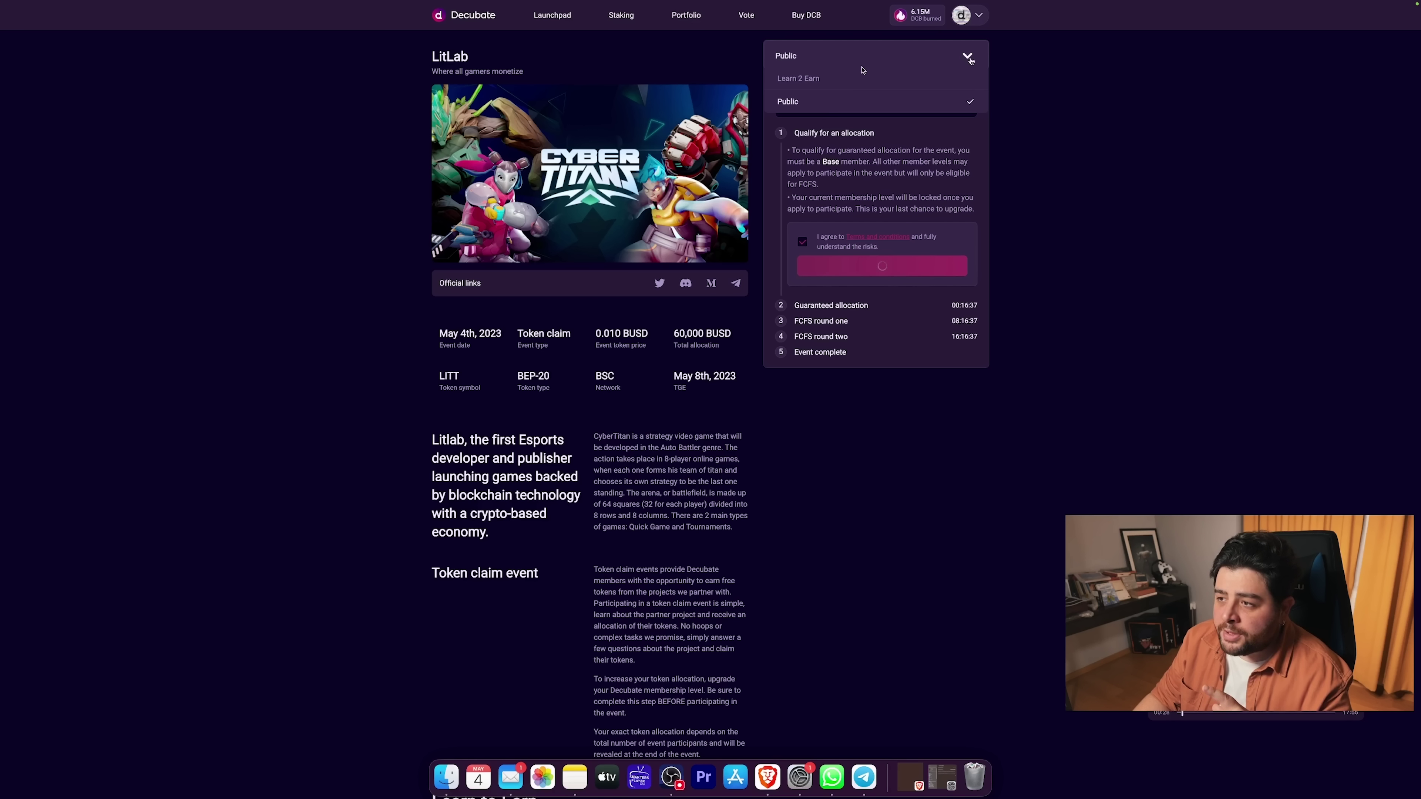
click(967, 57)
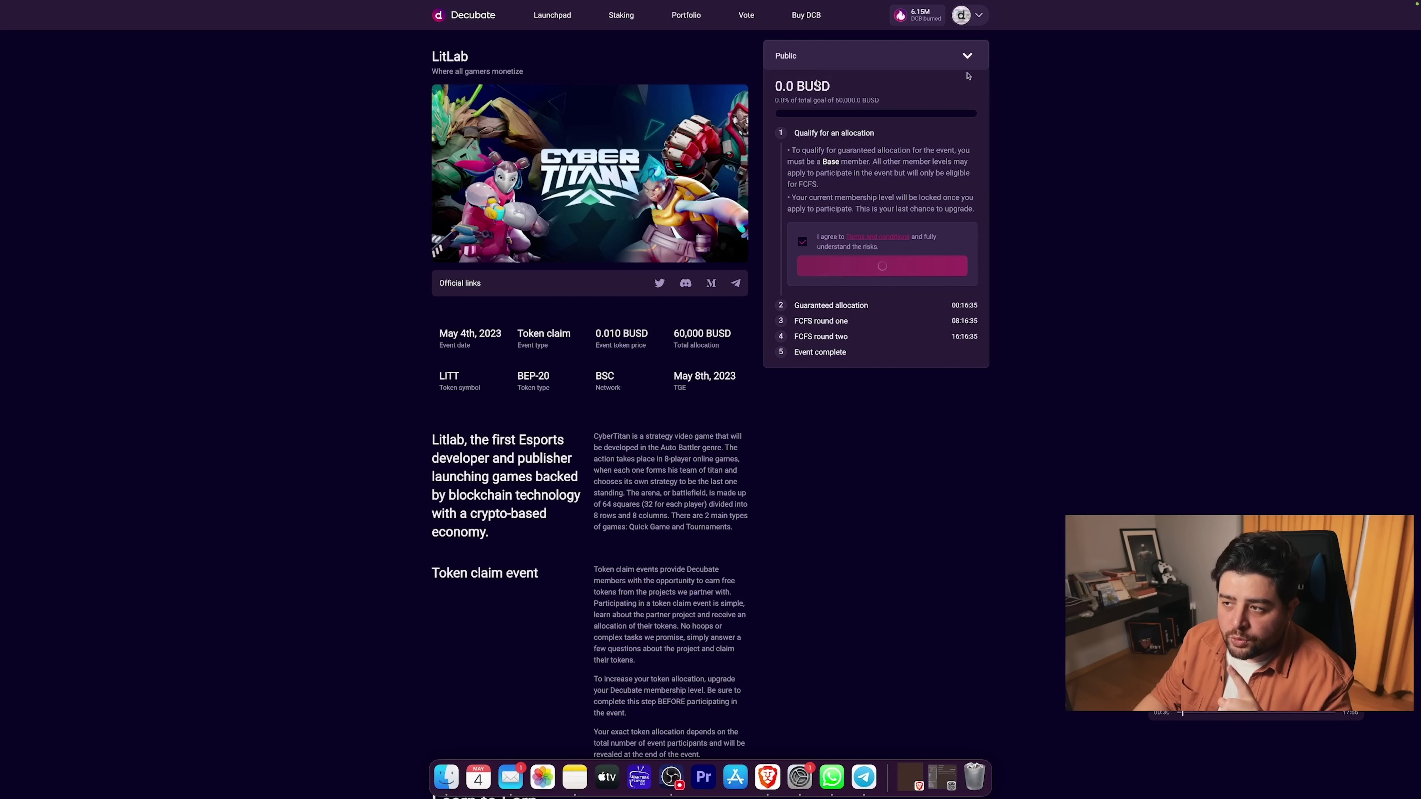